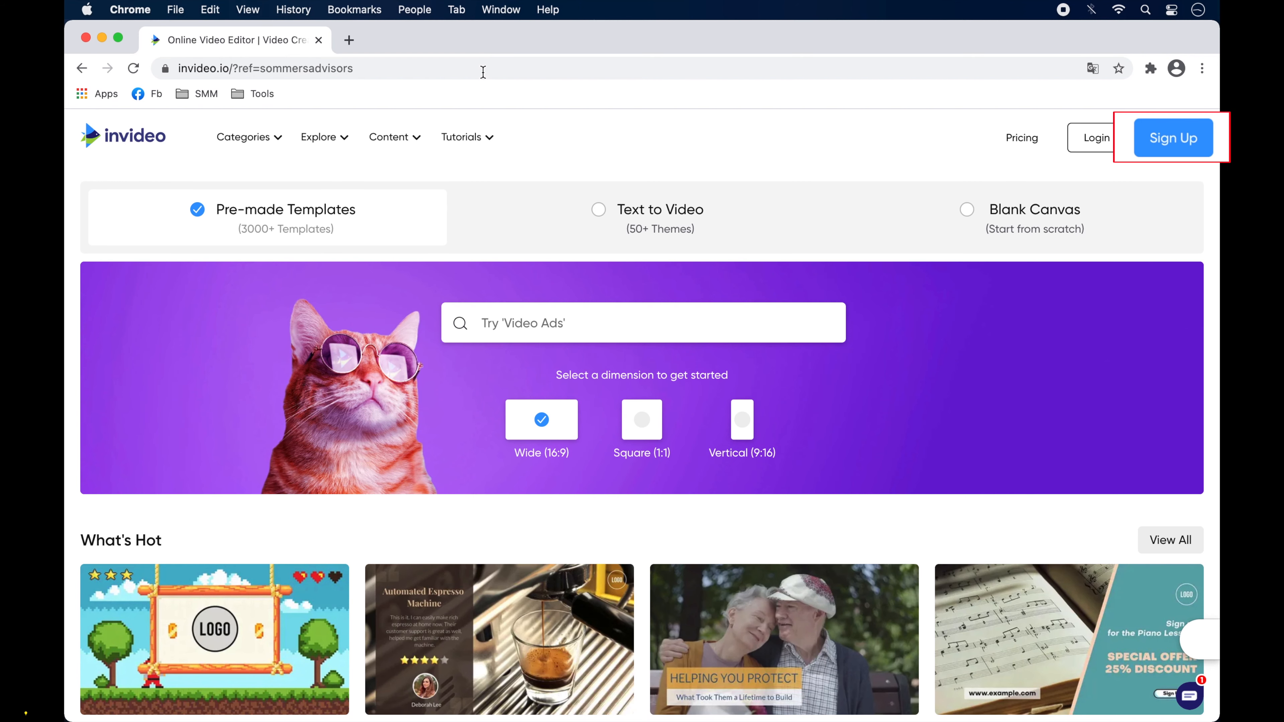
Start signing up for an InVideo account, and search the pre-made templates for "Video Ads"
click(1184, 143)
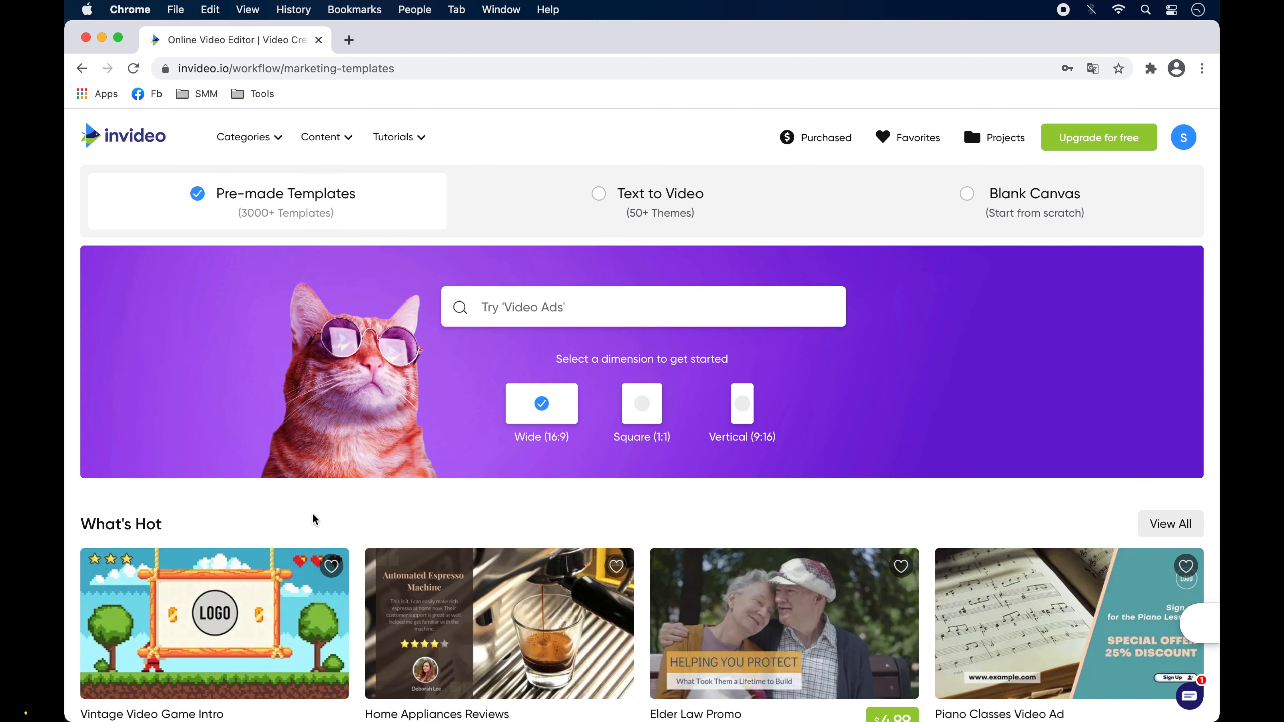
click(538, 314)
text(Video Ad)
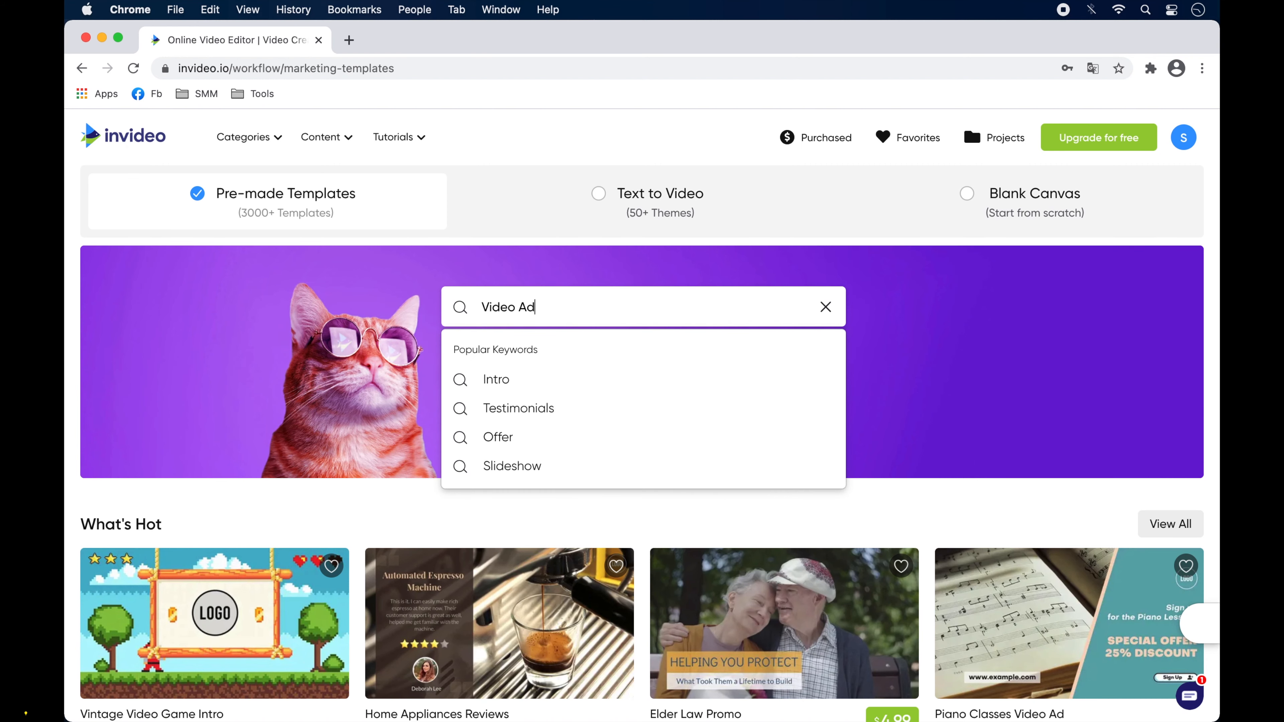
text(s)
key(Return)
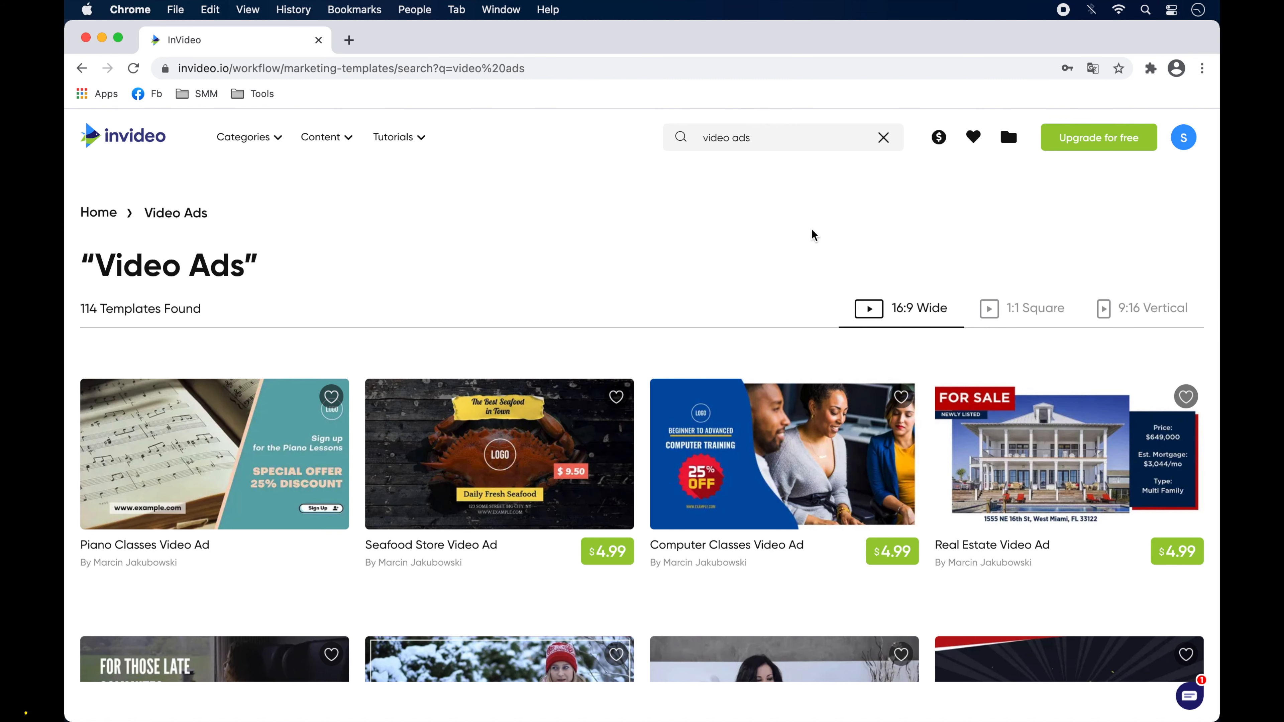
Compare the 1:1 Square and 9:16 Vertical versions of the found templates, and return to 16:9 Wide
click(1036, 314)
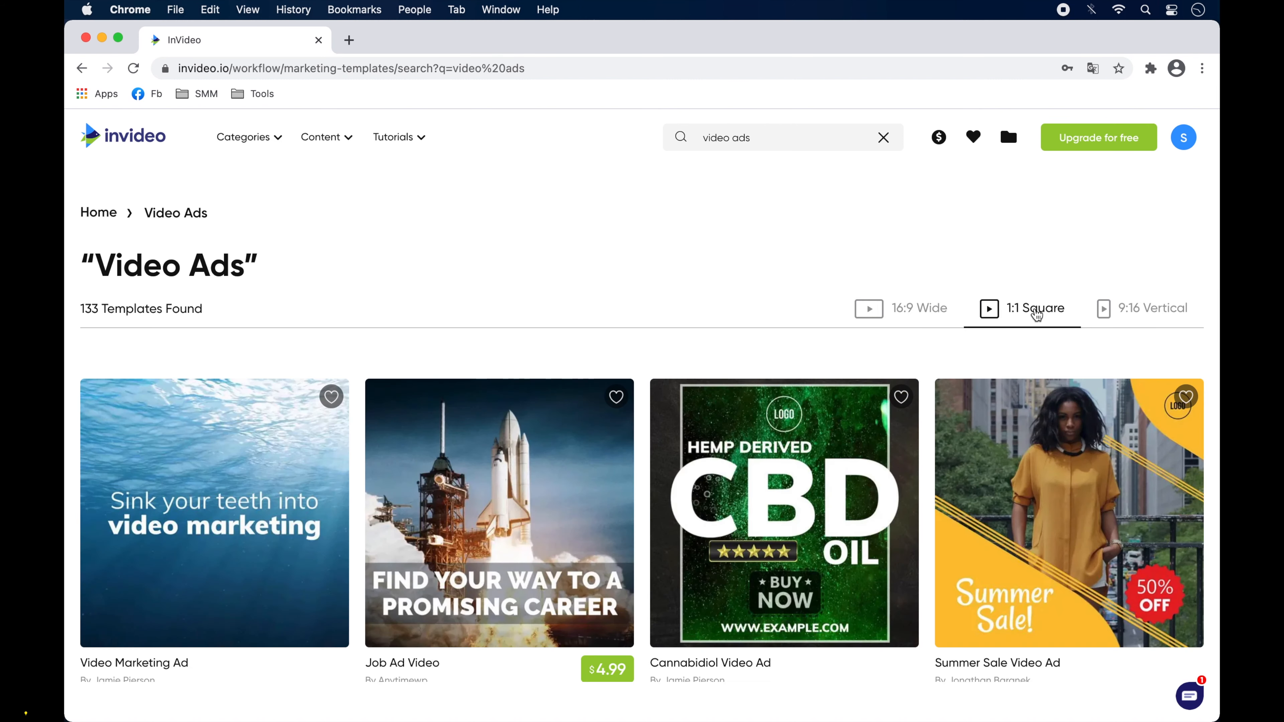
click(1161, 312)
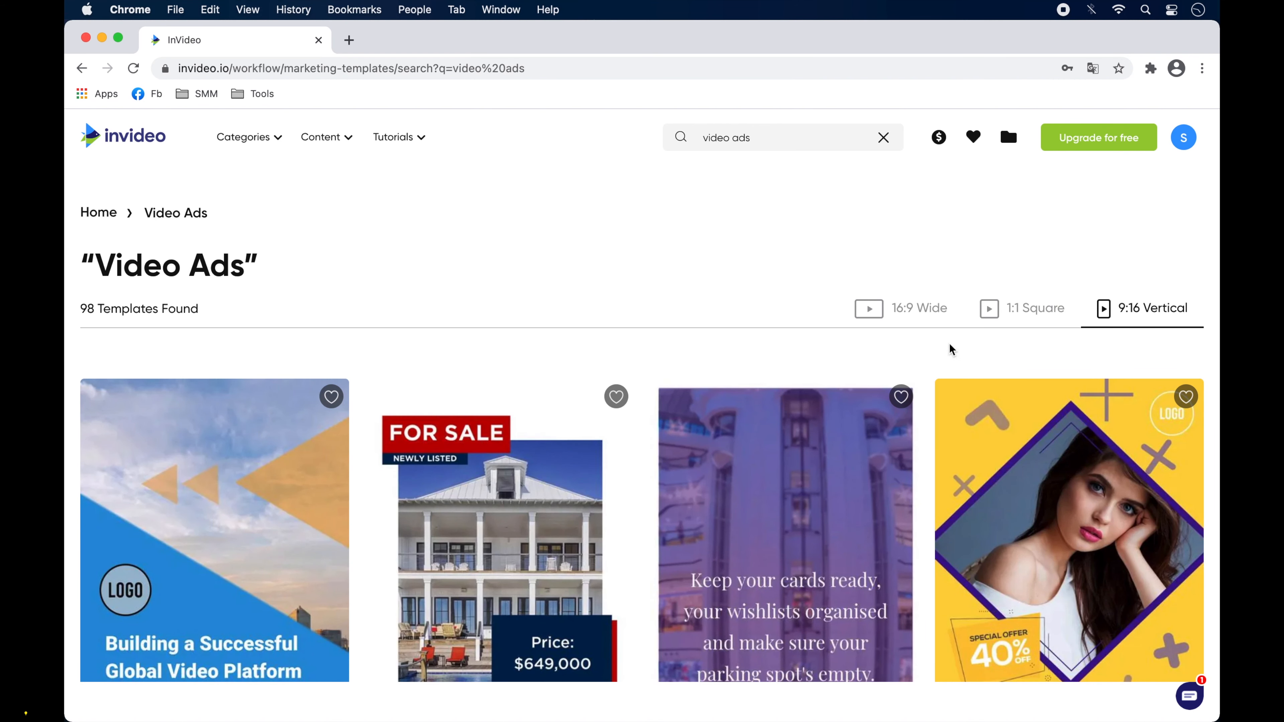
click(913, 312)
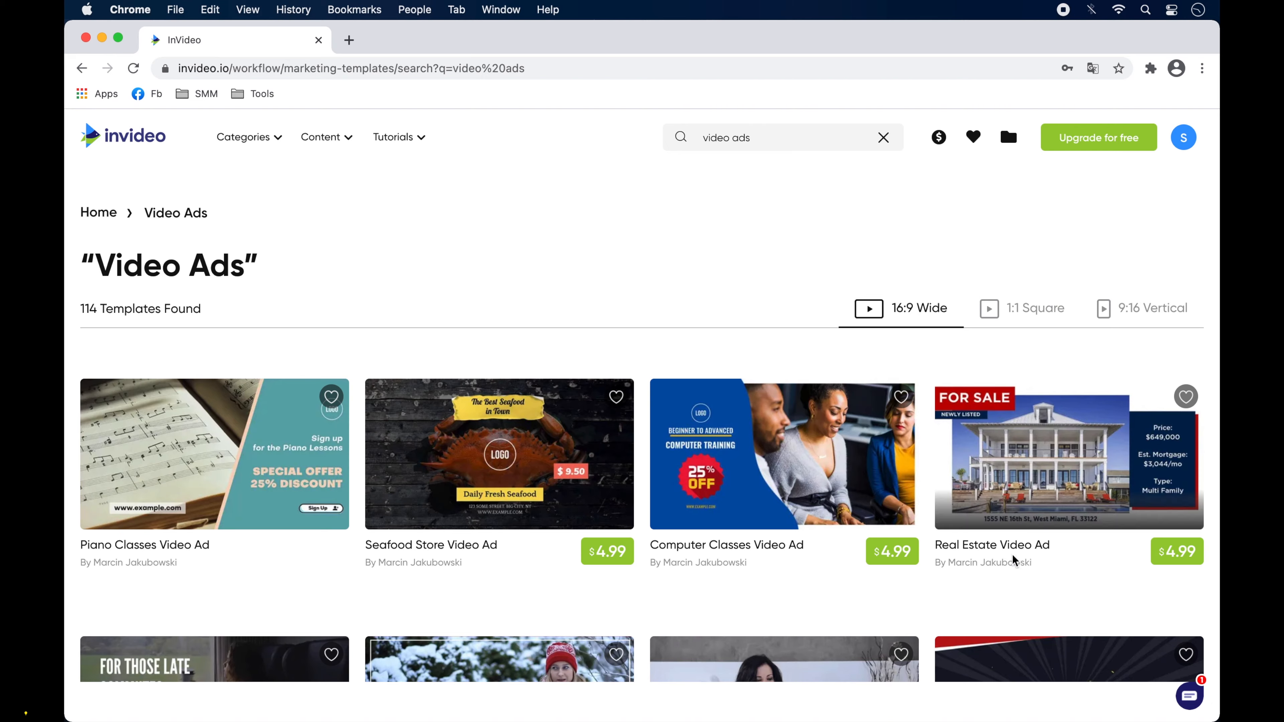
Find the Comfort Sports Shoes template among the wide results and open it in the editor in 16:9 format
scroll(1013, 569, down, 20)
scroll(1016, 576, down, 7)
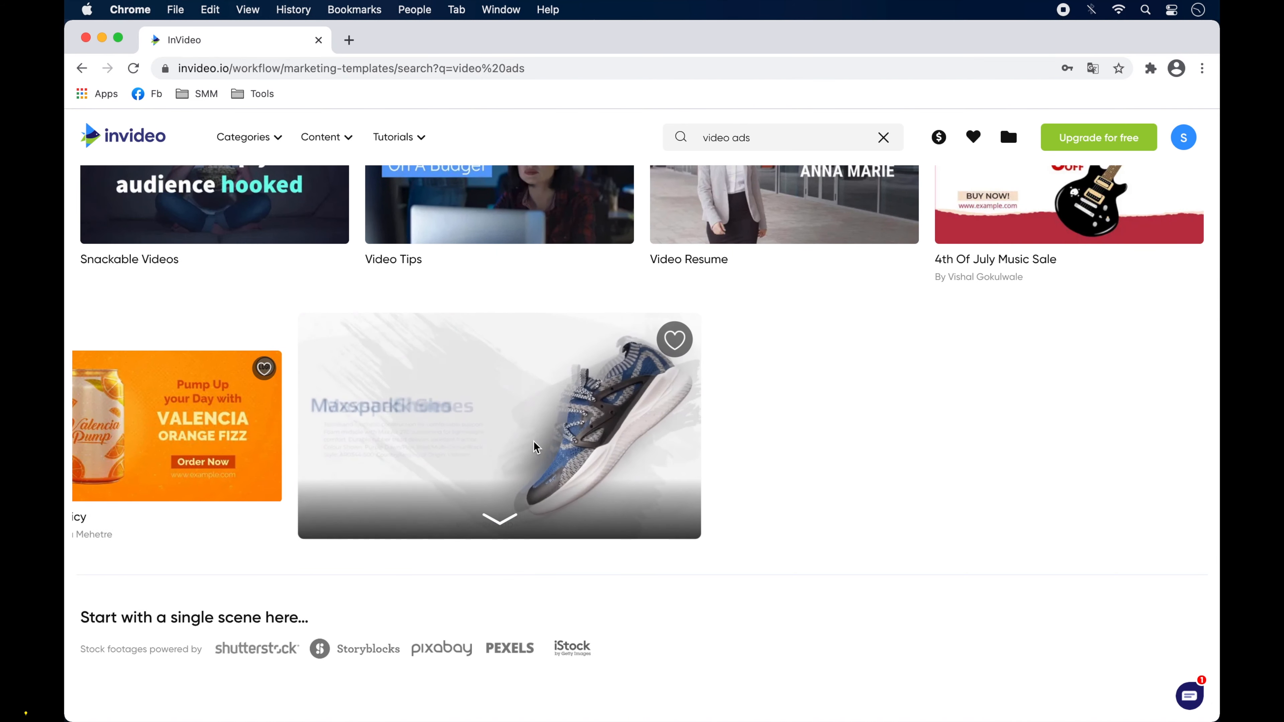
click(536, 446)
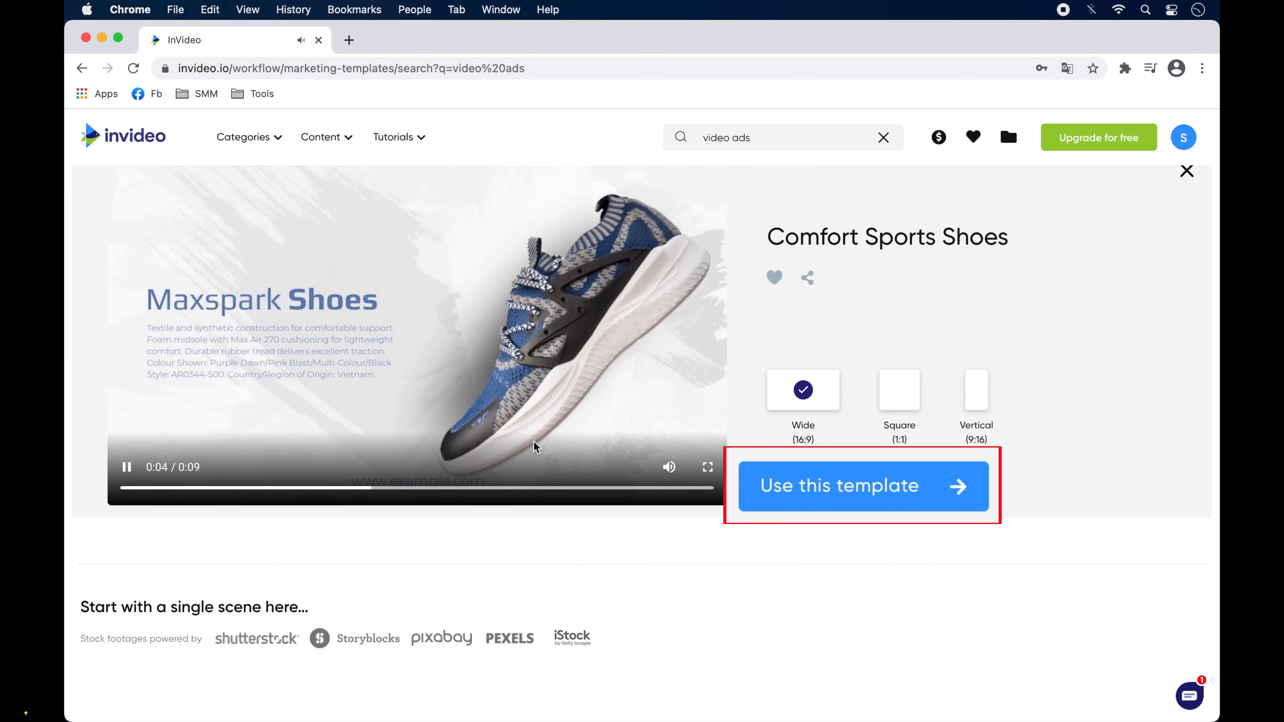
click(848, 479)
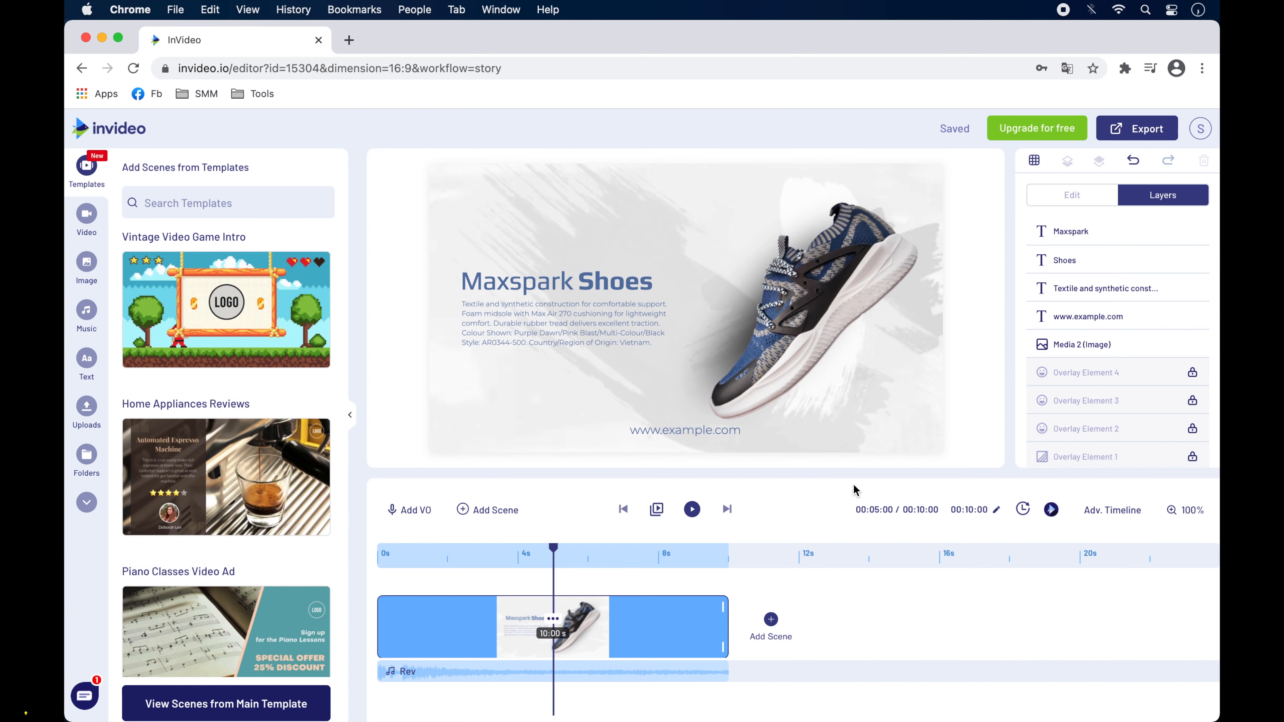
Play the template's scene to preview its original animation
click(692, 510)
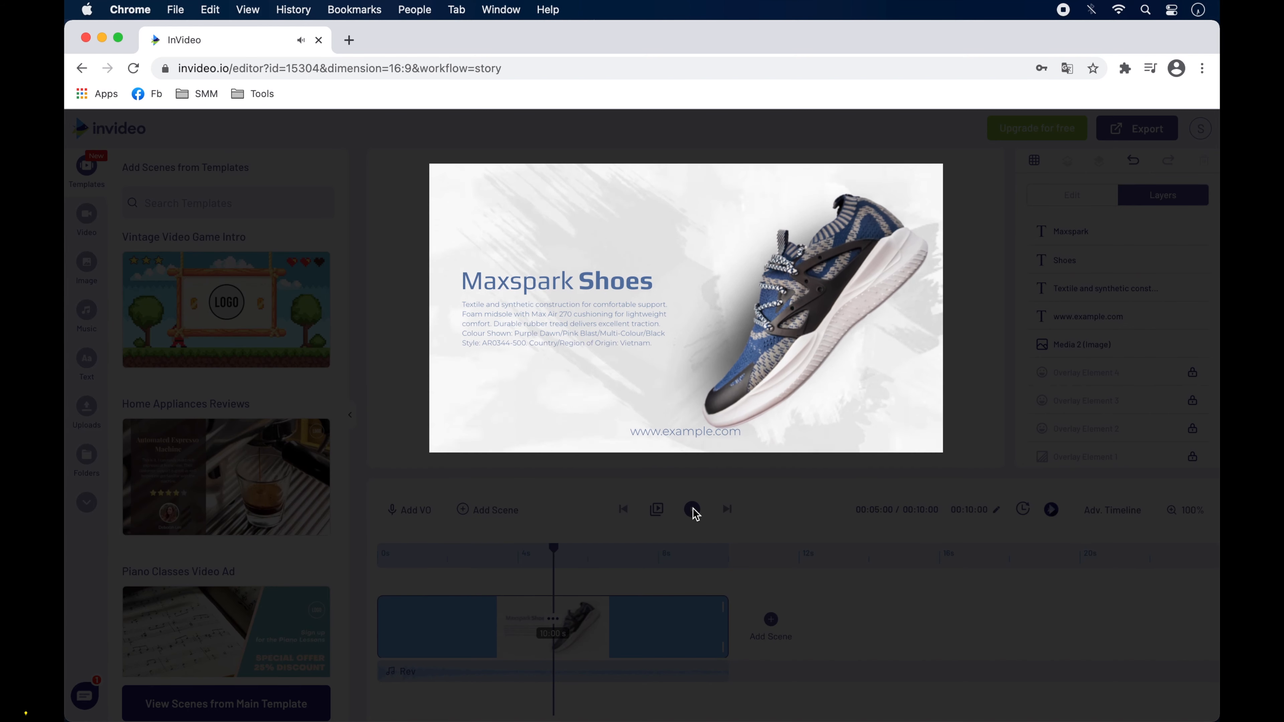
click(692, 510)
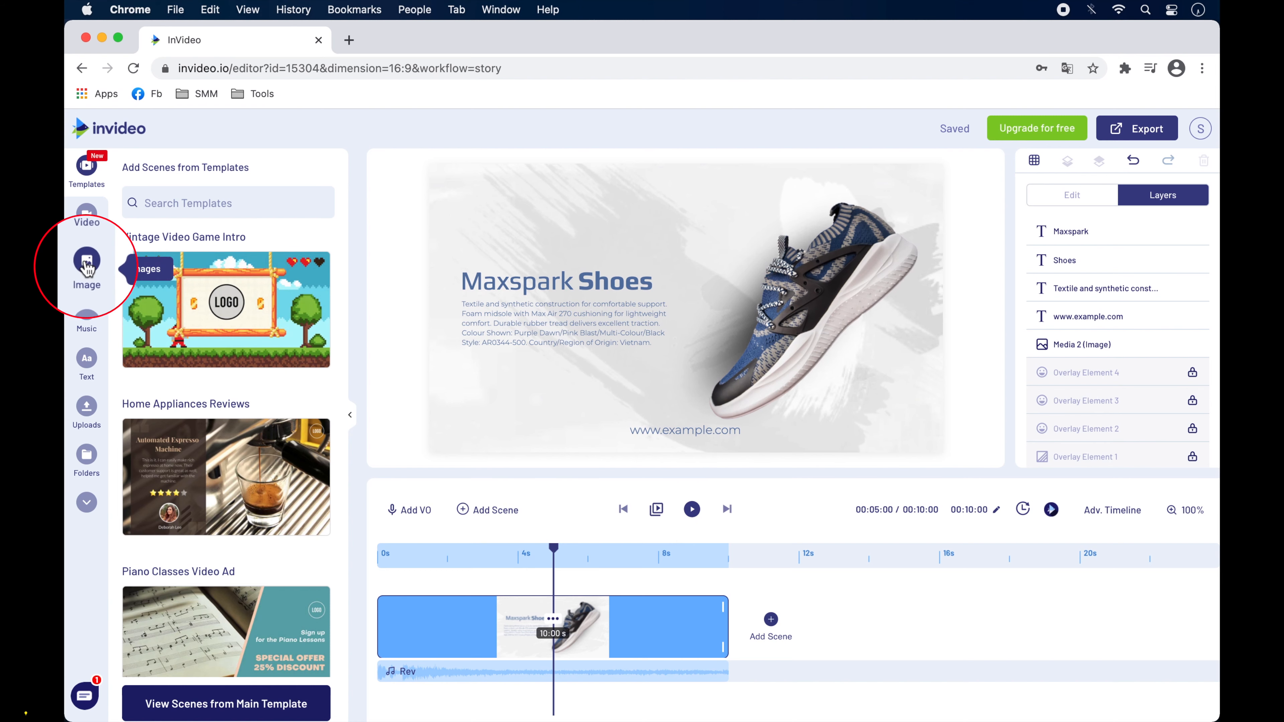
Search the stock images for "shoes" and add the dark green high-top sneaker image to the scene
click(87, 264)
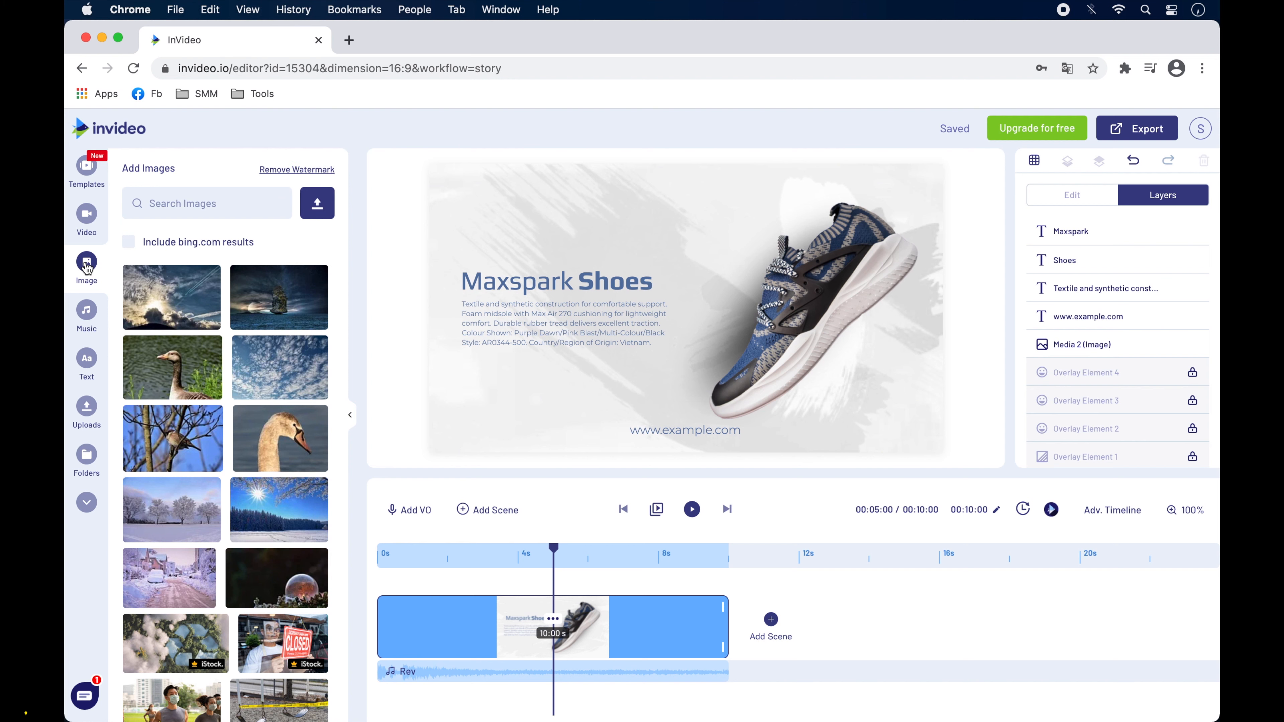
click(167, 207)
text(shoe)
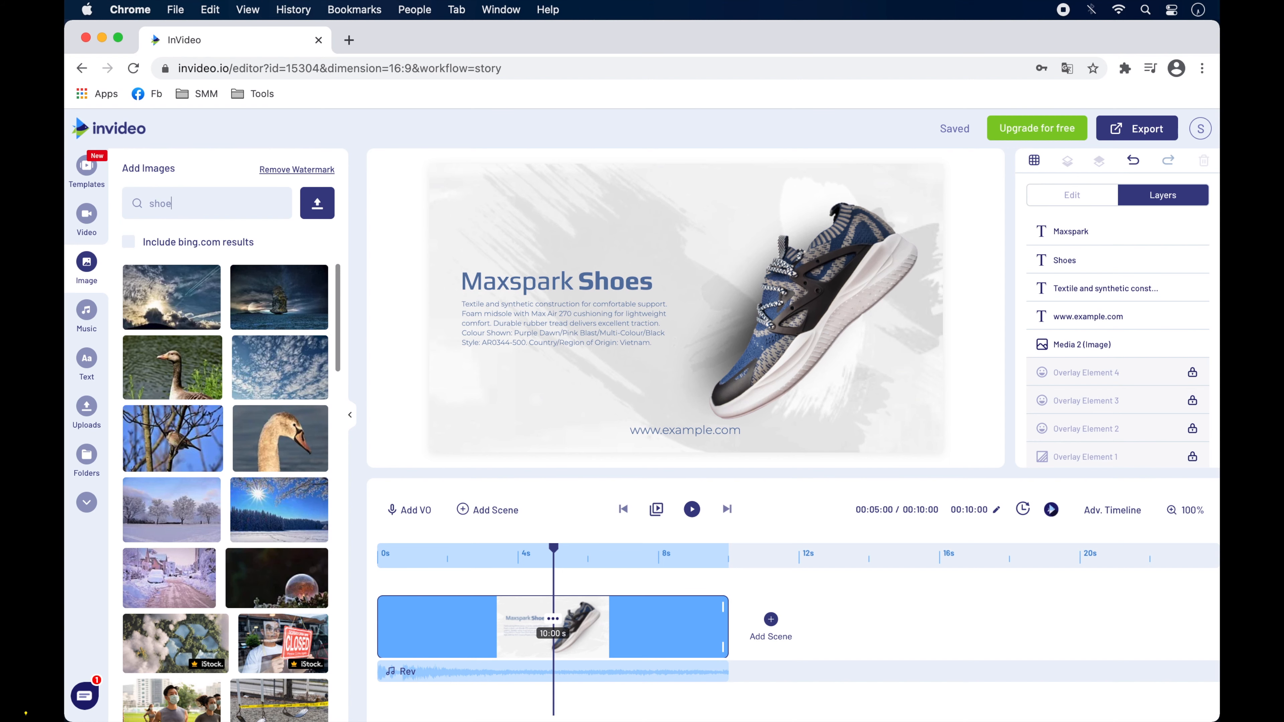
text(s)
key(Return)
scroll(271, 566, down, 3)
scroll(271, 566, down, 10)
click(277, 495)
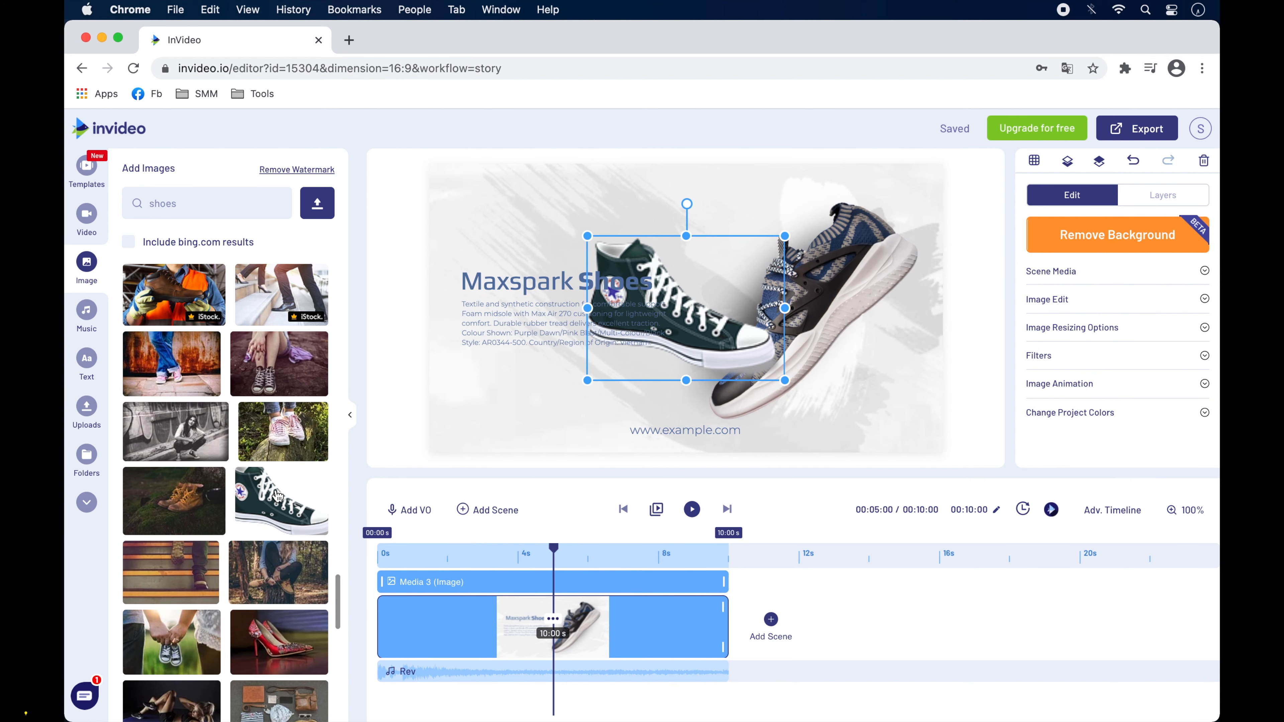
Shrink the green sneaker image, place it in the scene's lower-left corner and rotate it slightly counterclockwise
drag(723, 332, 576, 419)
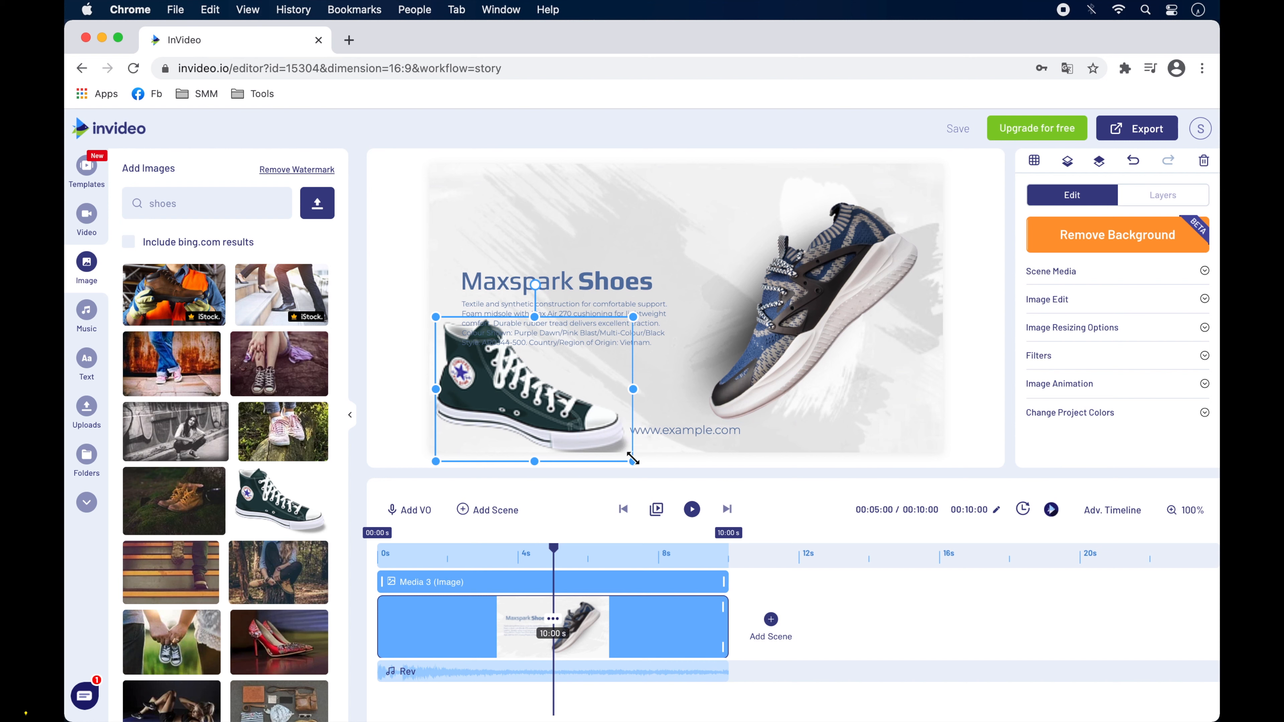
drag(632, 459, 598, 435)
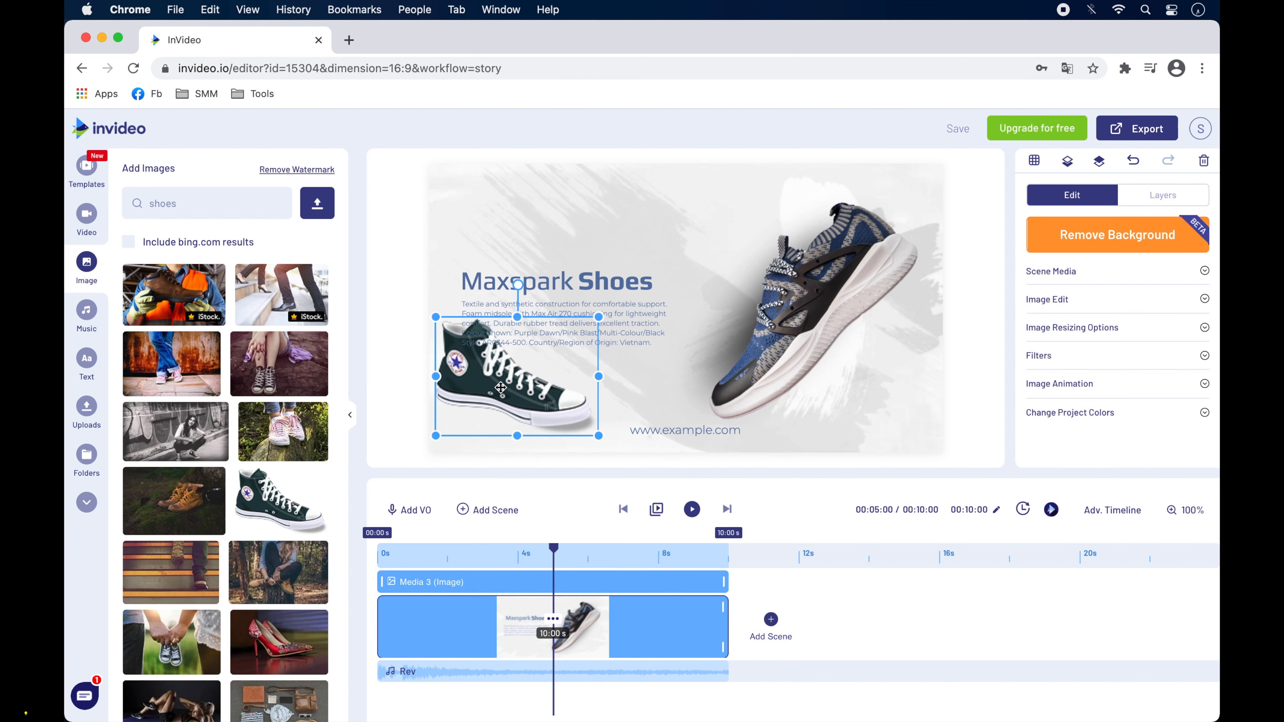
drag(500, 400, 501, 427)
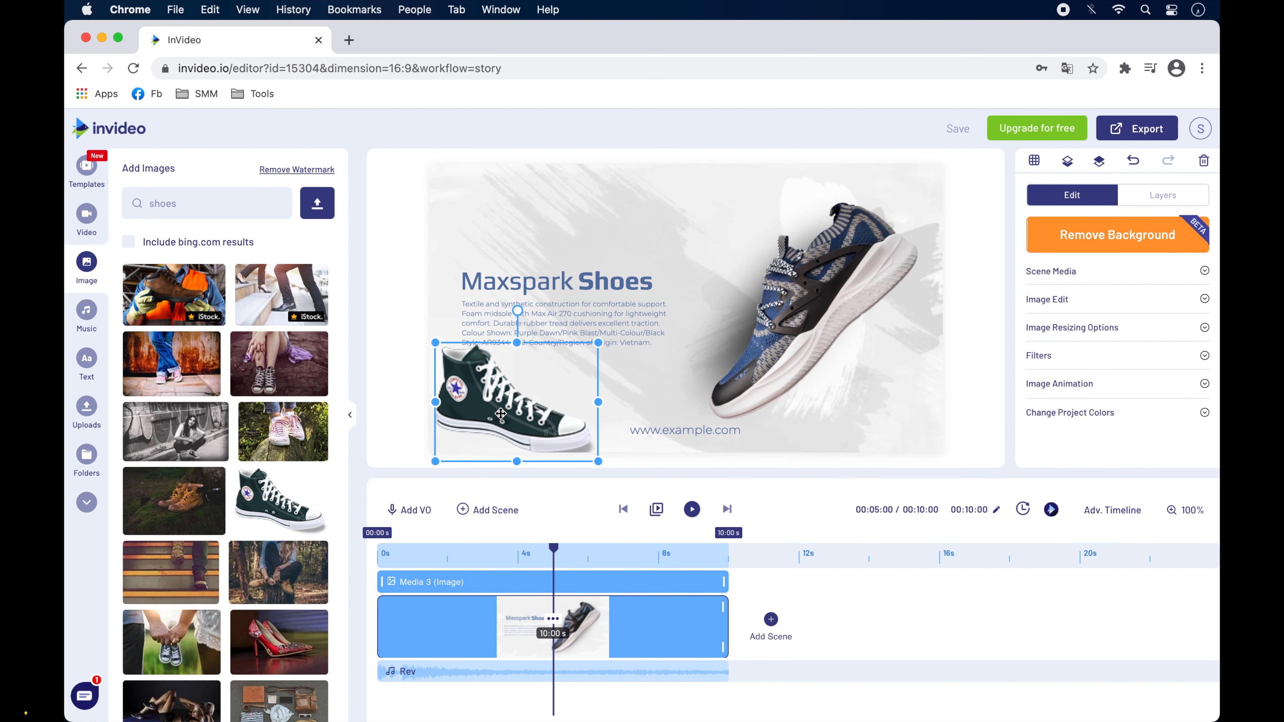
drag(517, 310, 494, 316)
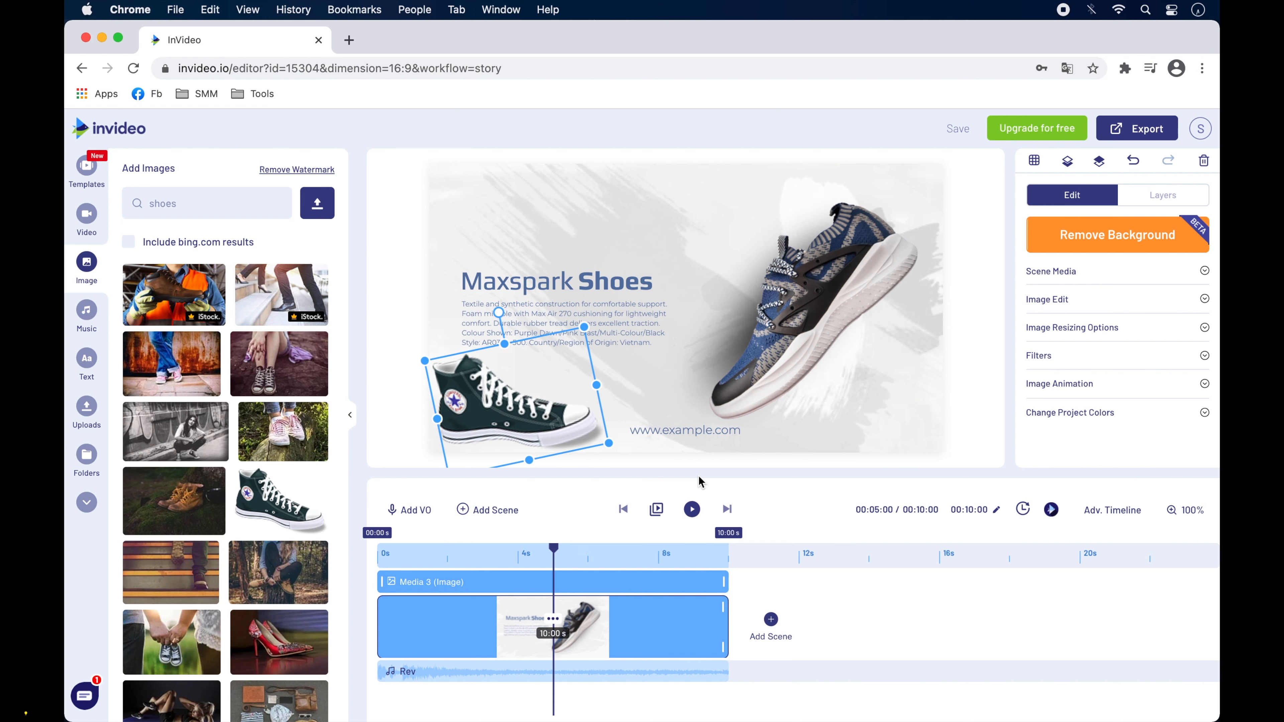
Examine the entrance animation type and duration of the large blue sports shoe image
click(742, 387)
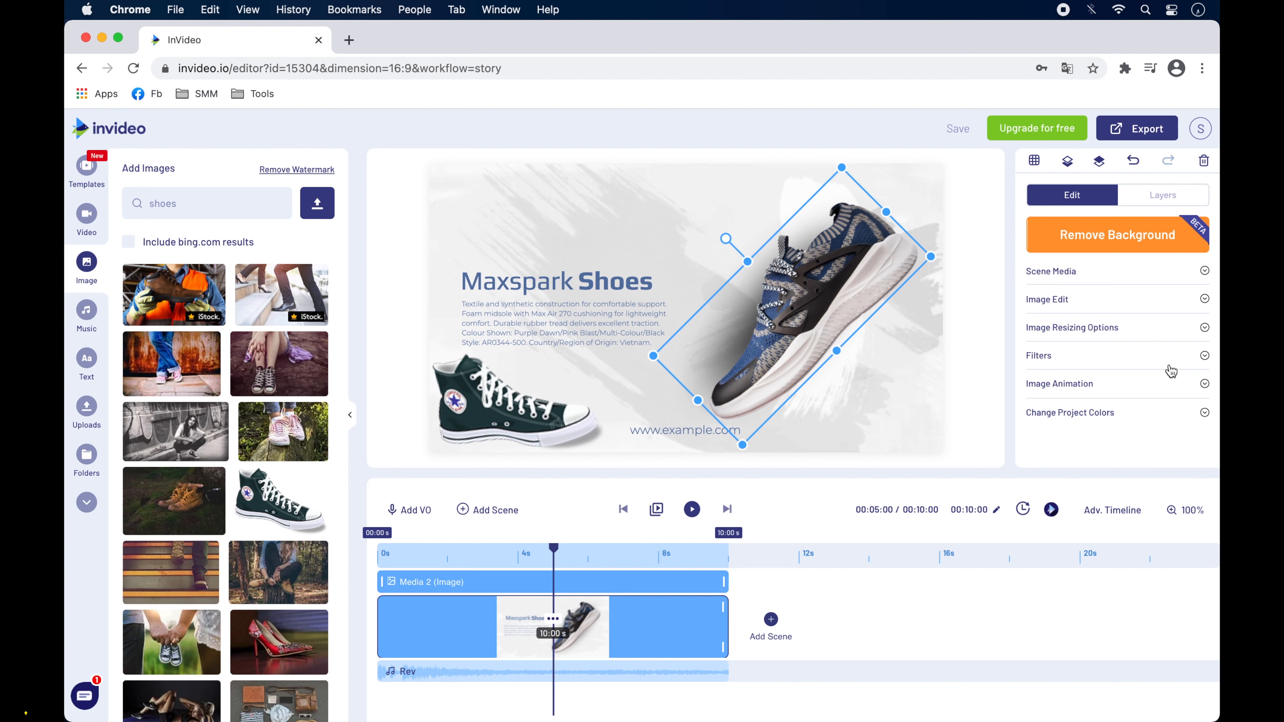
click(1206, 386)
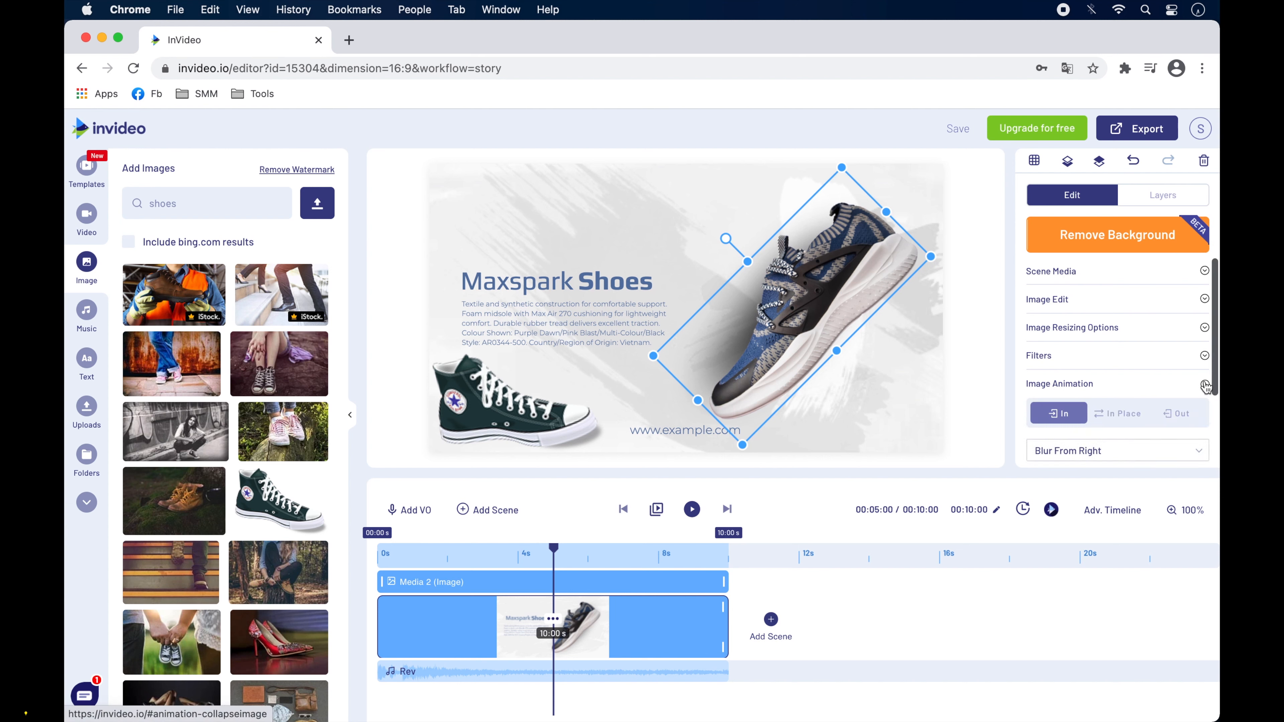
scroll(1172, 348, down, 3)
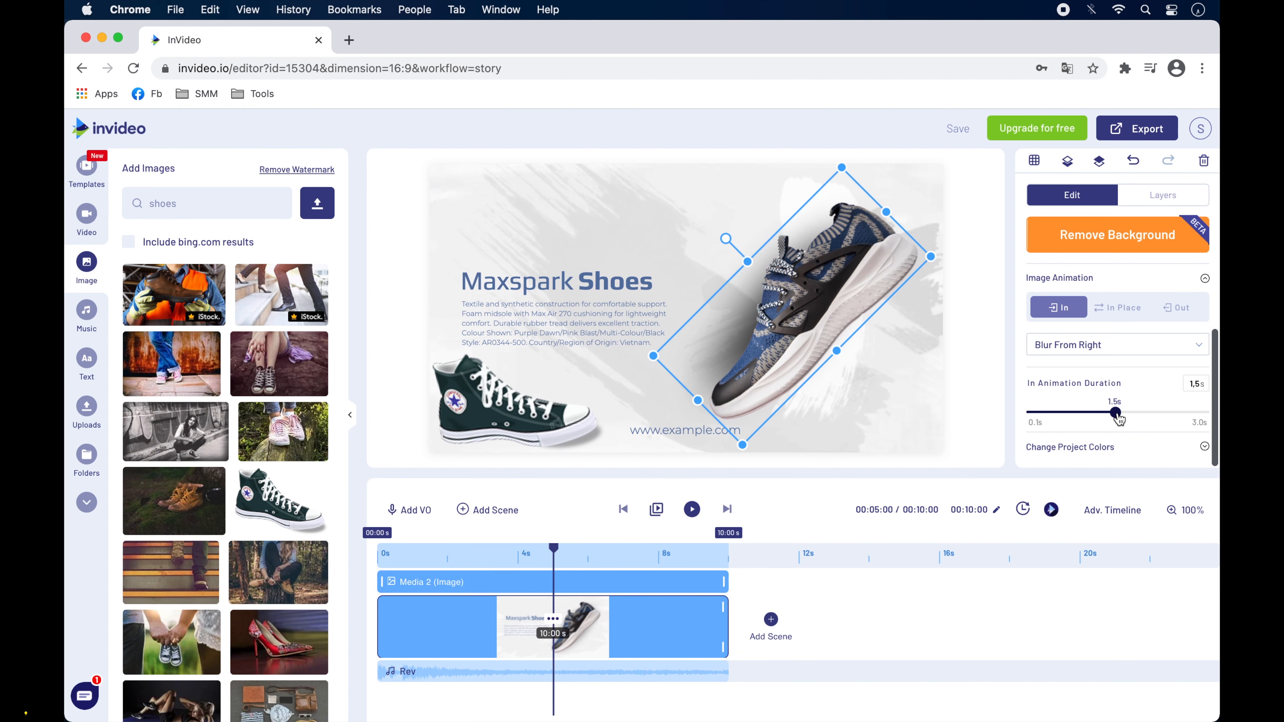
Give the green sneaker image a Blur From Left entrance animation lasting 1.5 s, and preview the scene
click(538, 411)
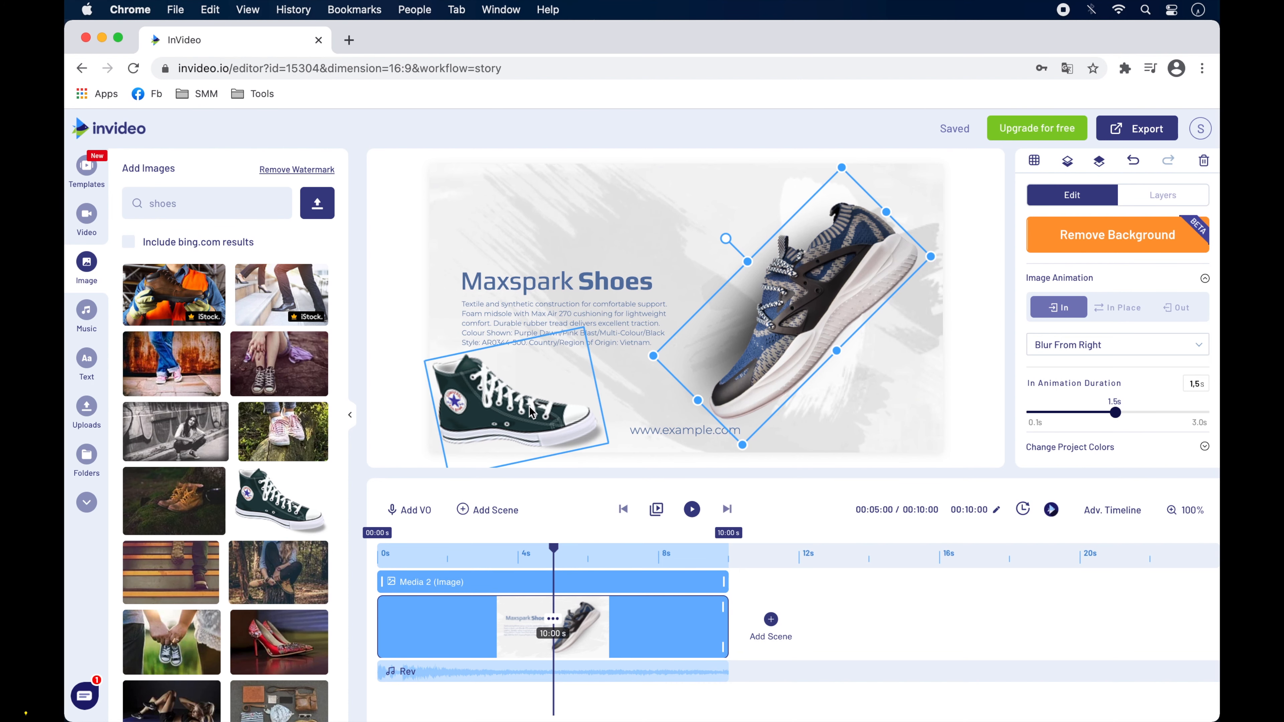
click(1087, 383)
scroll(1112, 354, down, 3)
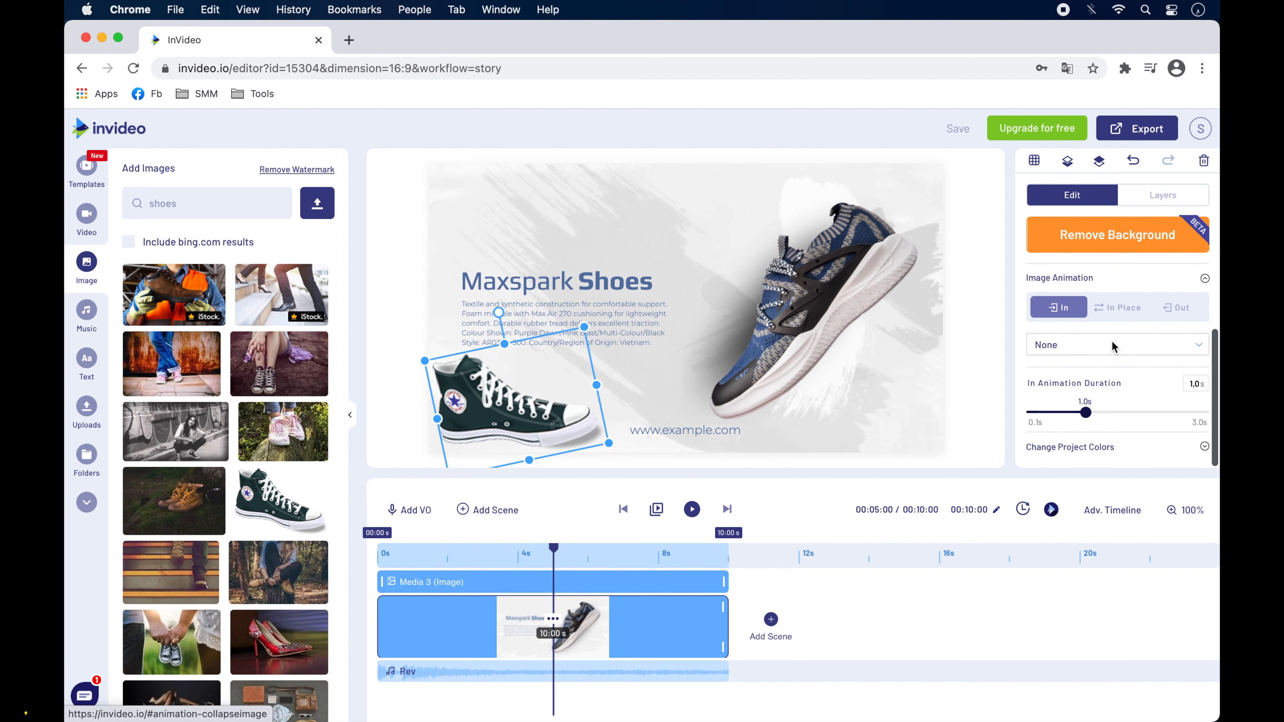
click(1113, 345)
text(blur from)
key(BackSpace)
key(BackSpace)
key(BackSpace)
key(BackSpace)
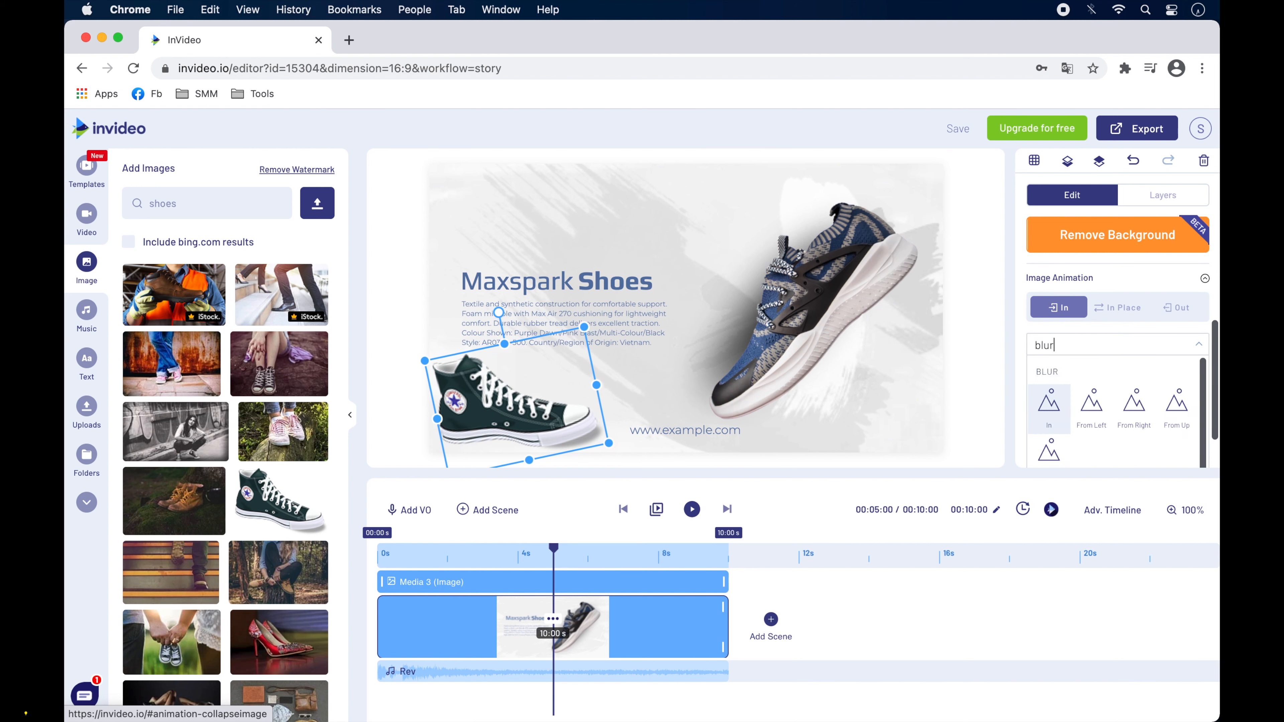
click(1090, 410)
drag(1086, 416, 1116, 413)
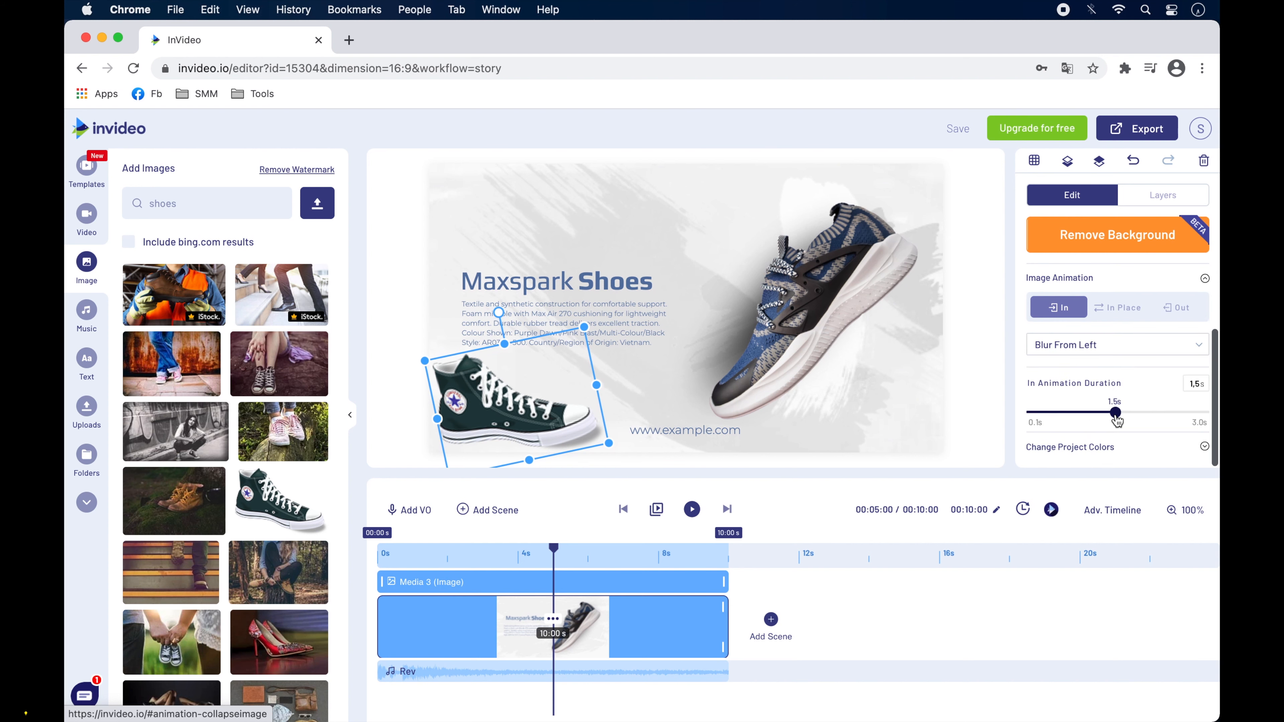
click(691, 510)
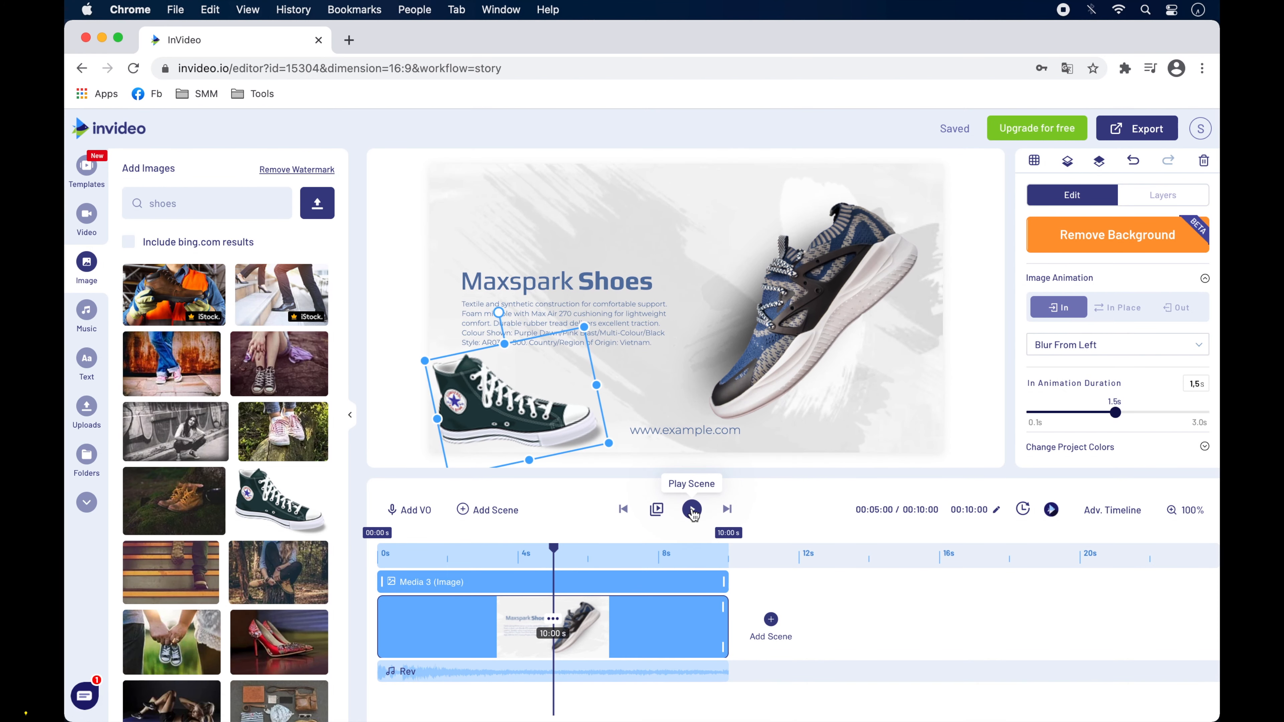
Move the "Shoes" and "Maxspark" text boxes up toward the top of the scene
click(588, 280)
drag(588, 280, 620, 212)
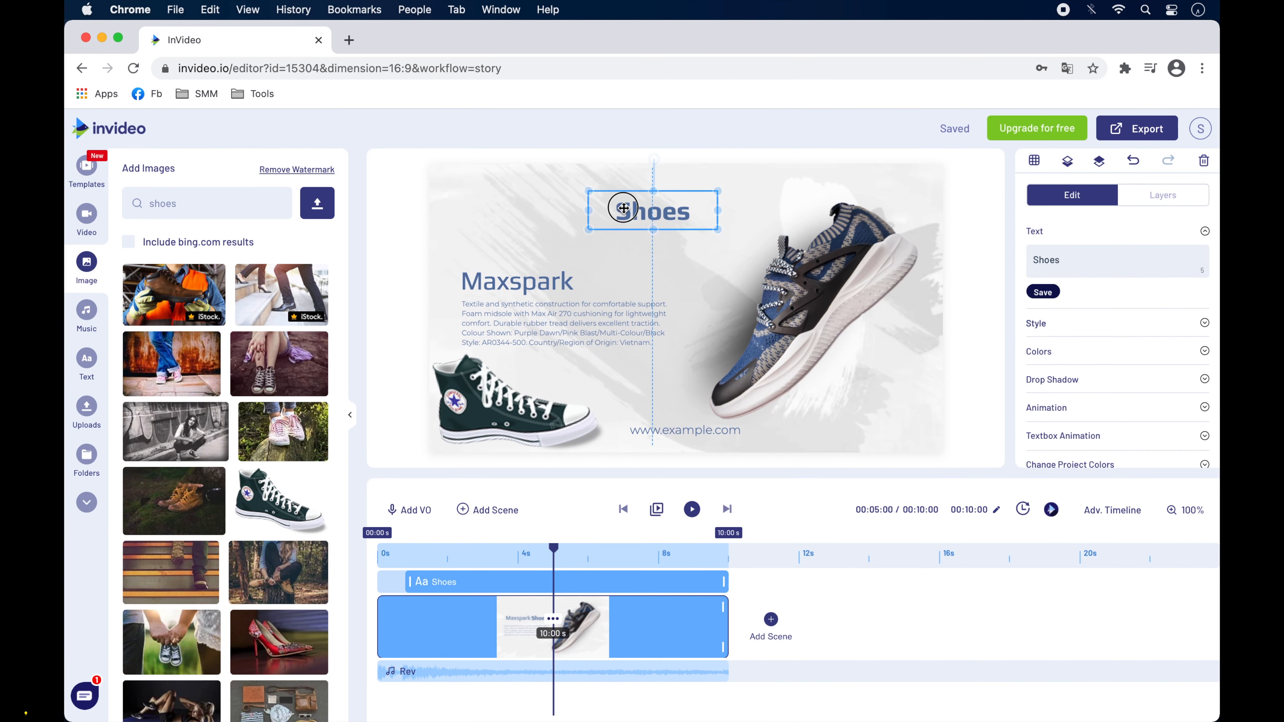
drag(528, 279, 668, 266)
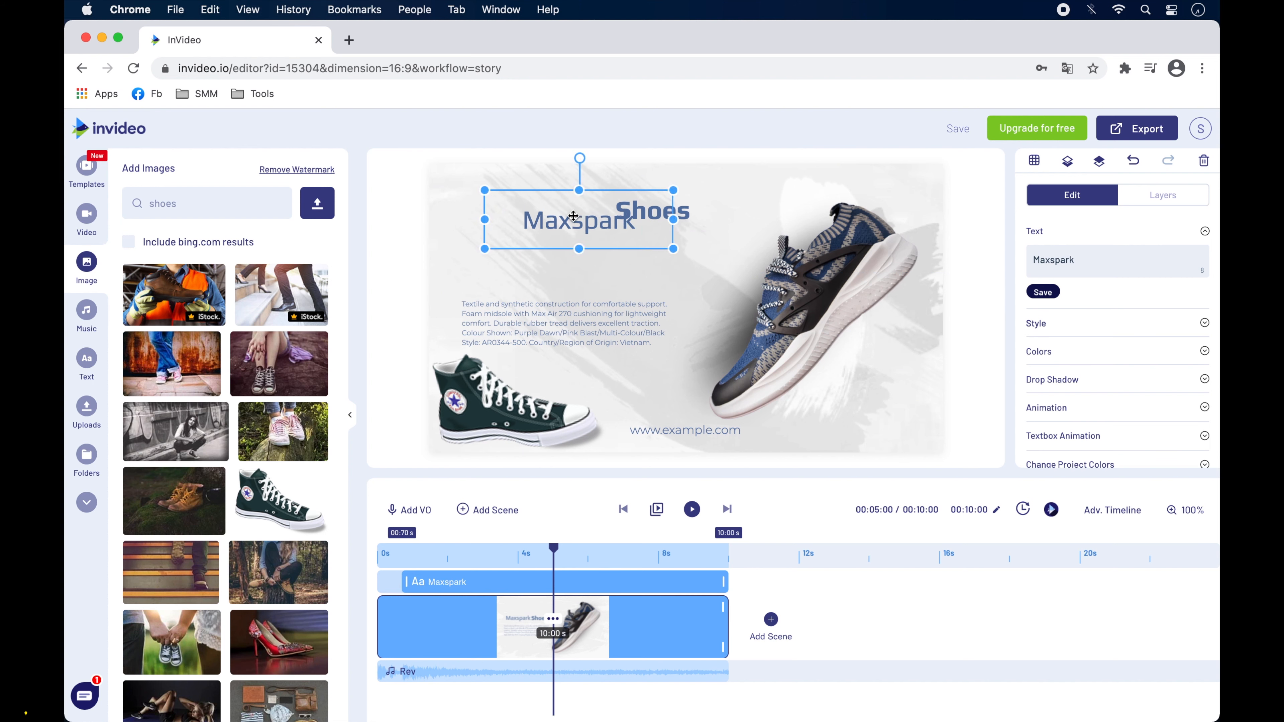
Unlock font resizing for the "Maxspark" text and enlarge its box to a font size of 114.28 in the scene's upper left
double_click(571, 218)
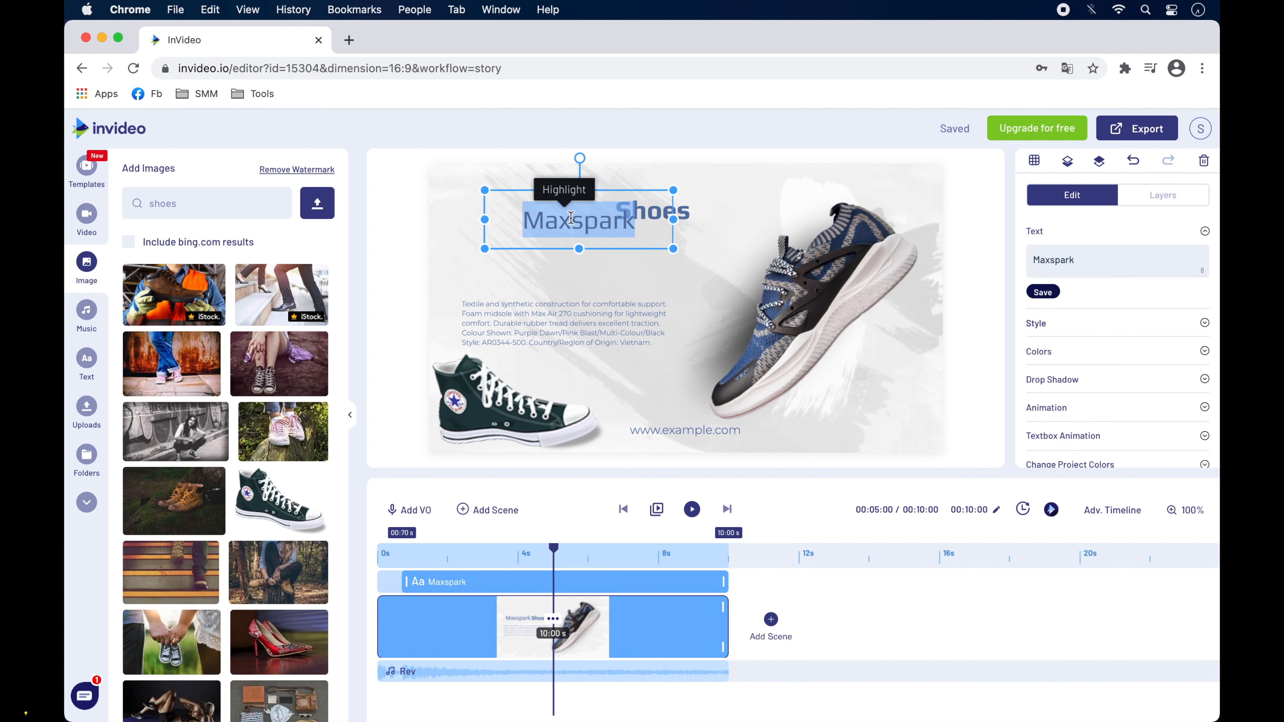
click(1205, 322)
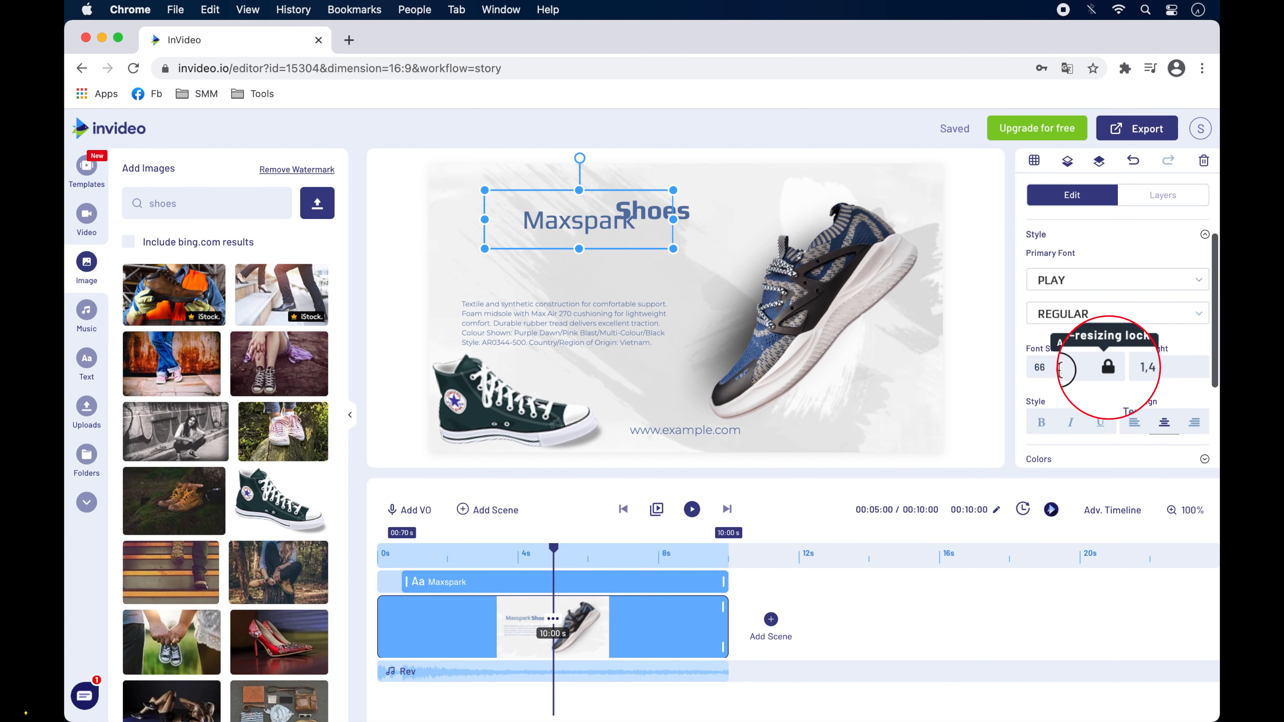
click(1060, 368)
click(1108, 369)
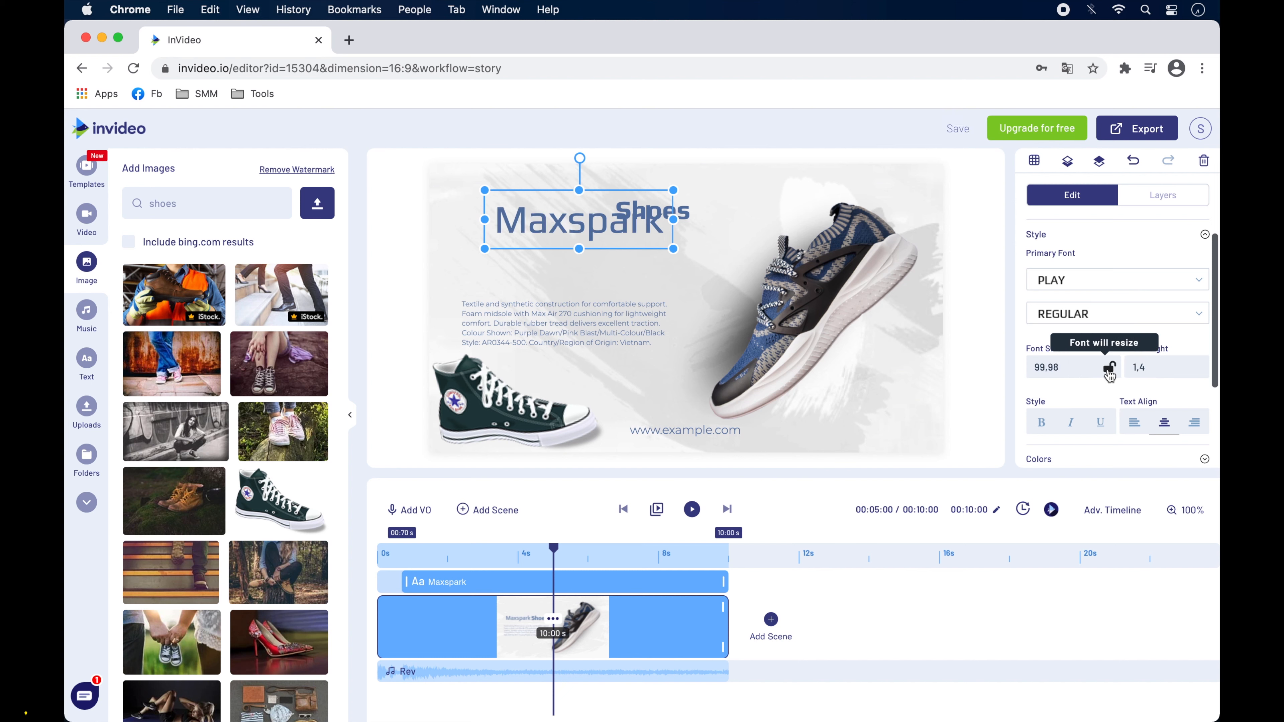
drag(577, 217, 585, 216)
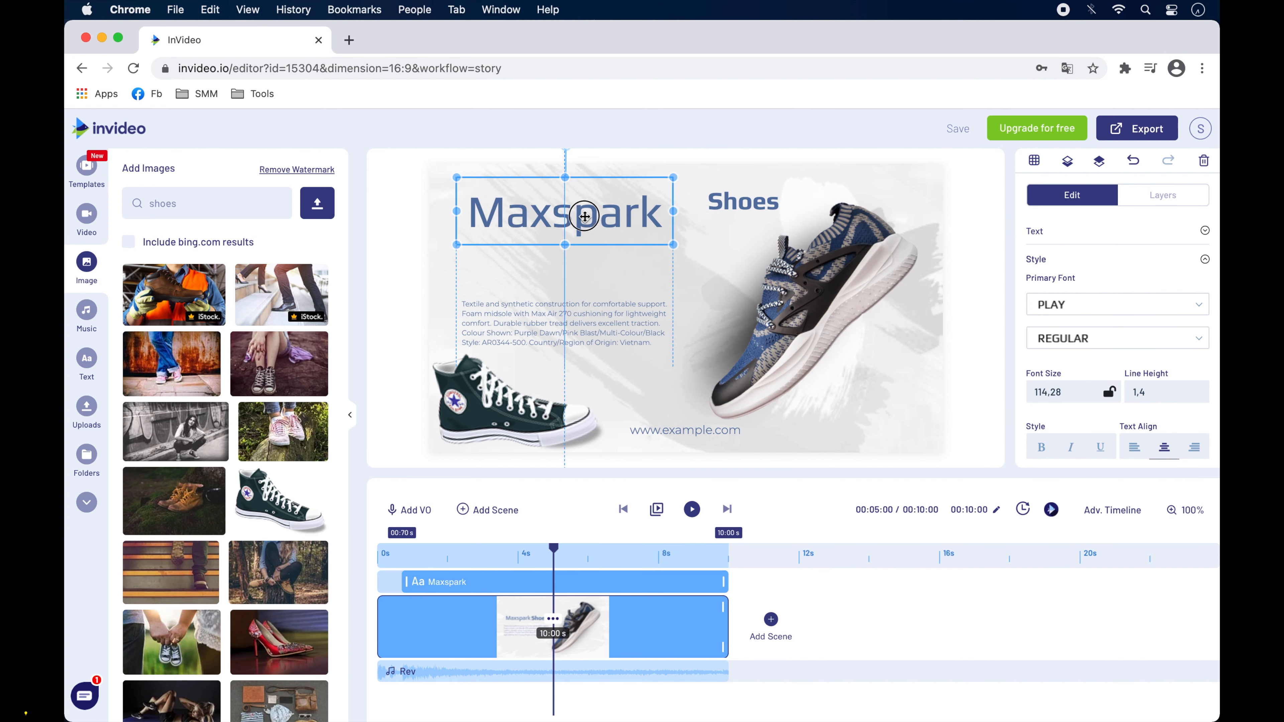
Align enlarged "Shoes" text beside "Maxspark" as one heading, and move the product description up beneath it
key(ctrl+z)
key(ctrl+z)
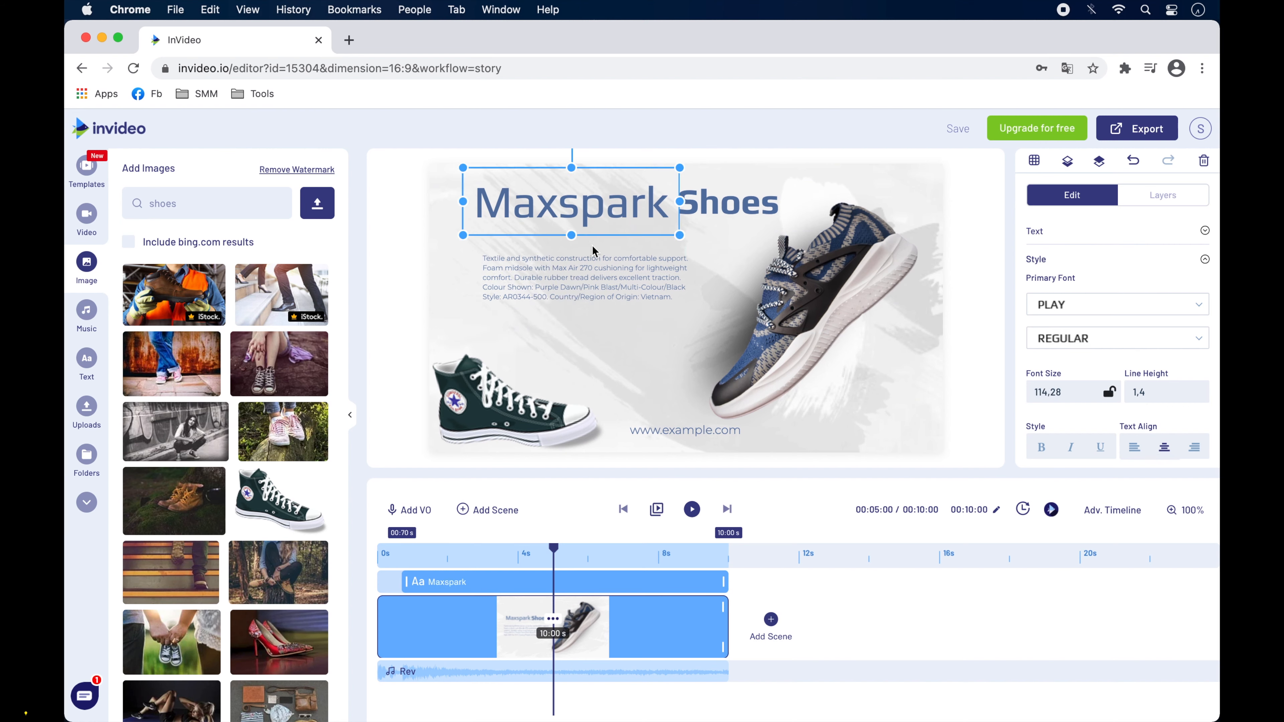
key(ctrl+z)
key(ctrl+z)
key(ctrl+z)
click(1204, 162)
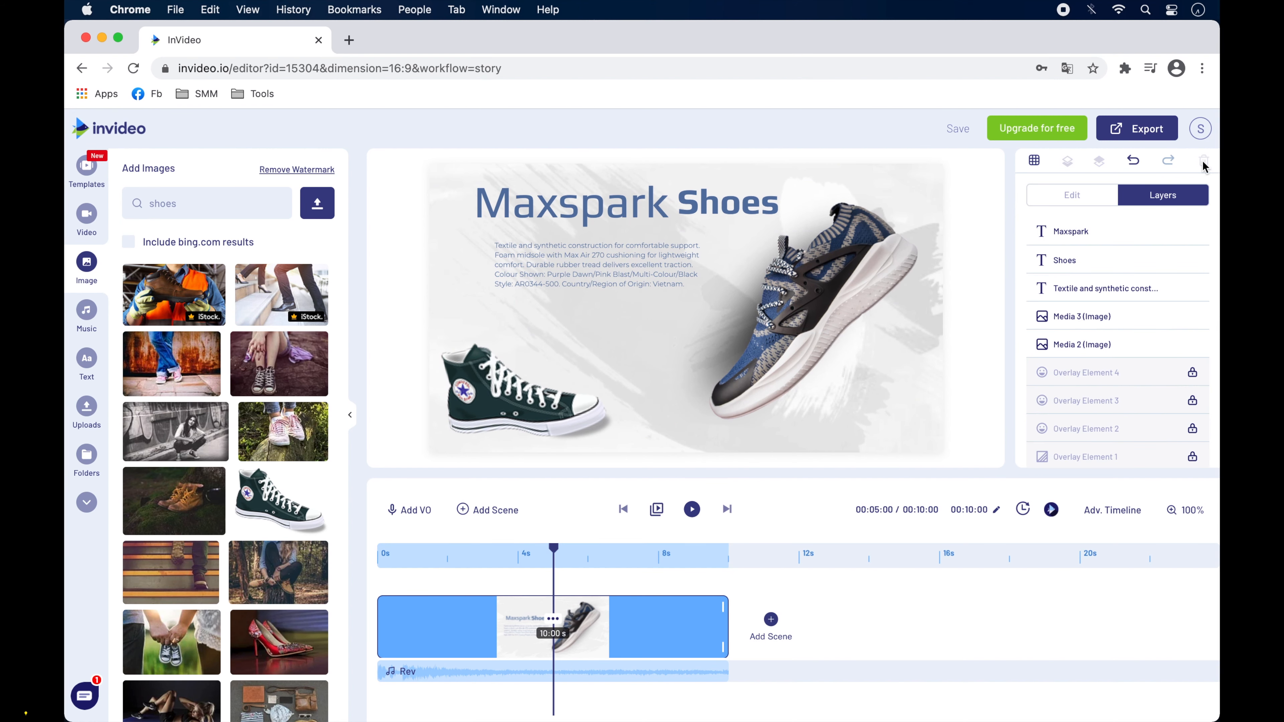
click(692, 509)
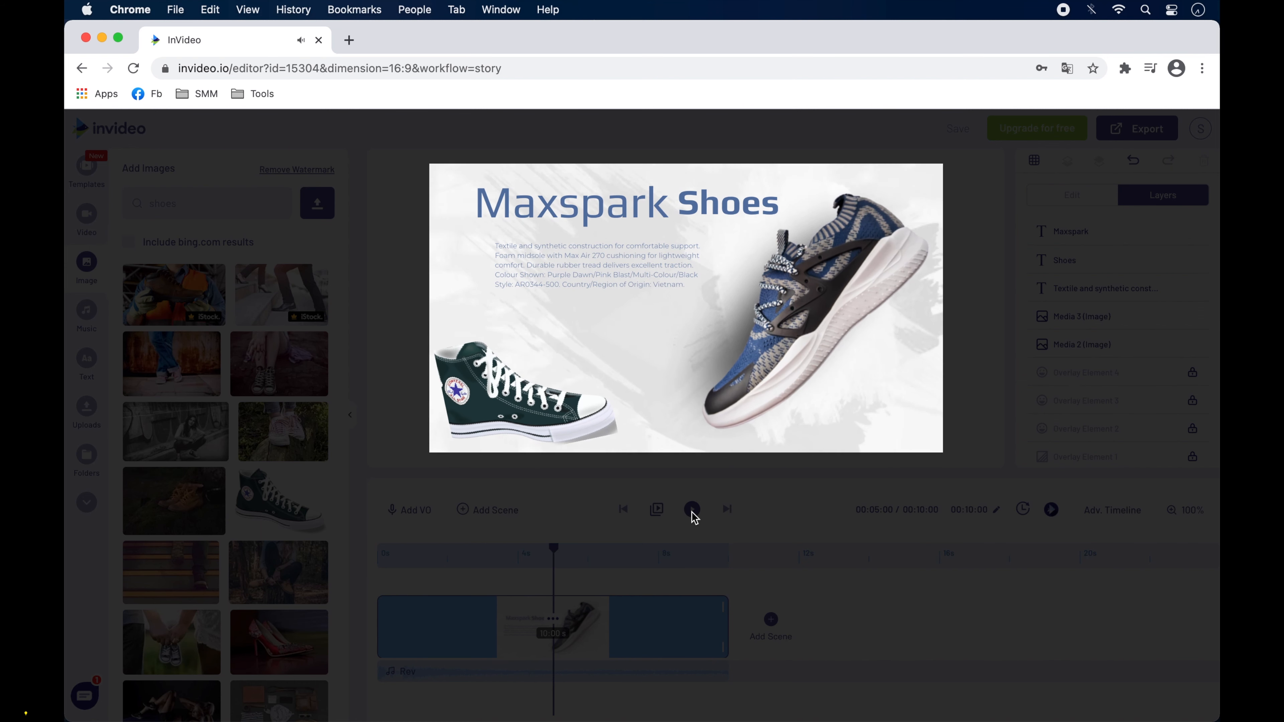
Add the Classic "Be Brave Take Risks" text design over the scene's lower right and tilt it upward
click(693, 517)
click(91, 361)
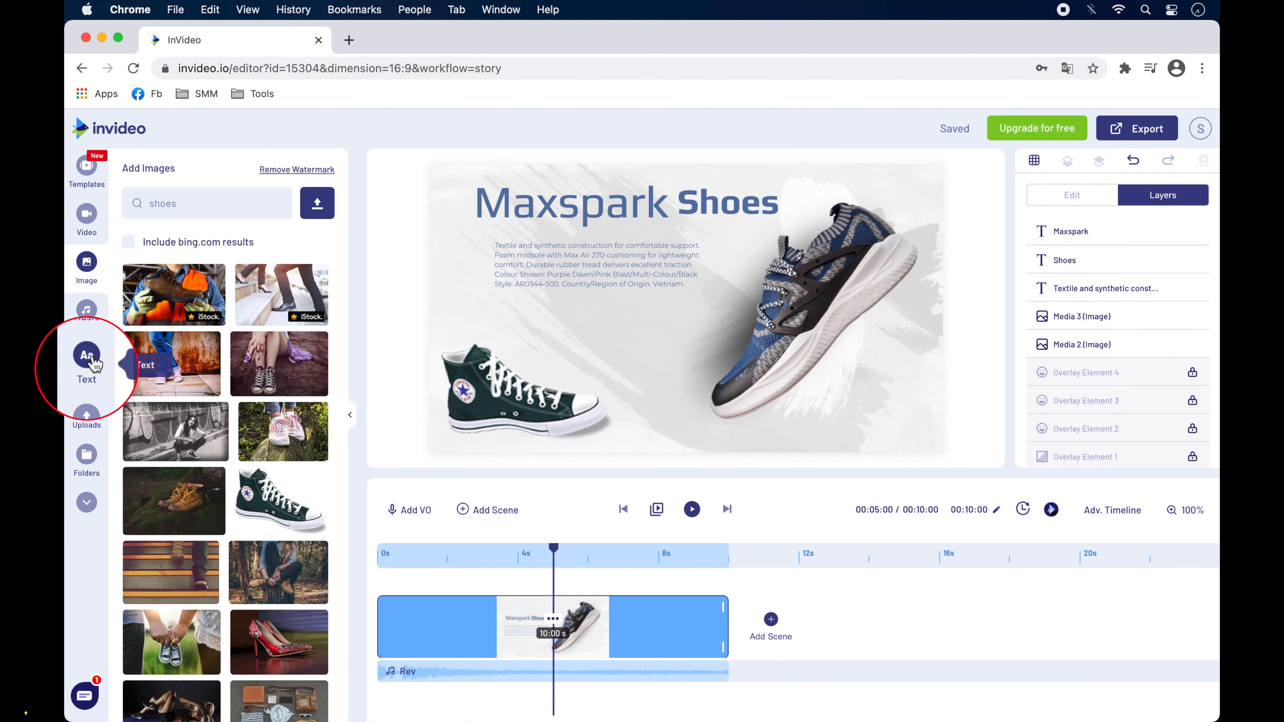
scroll(233, 605, down, 4)
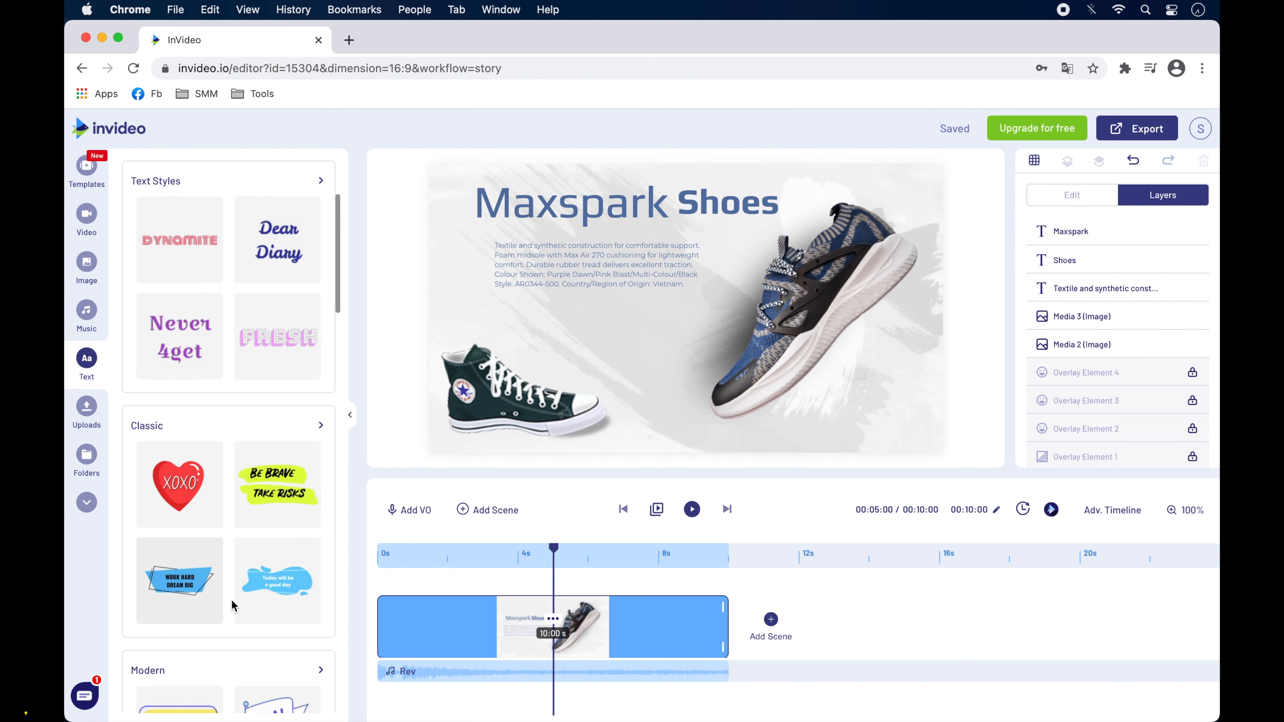
scroll(280, 498, down, 4)
scroll(279, 498, up, 2)
drag(278, 397, 885, 385)
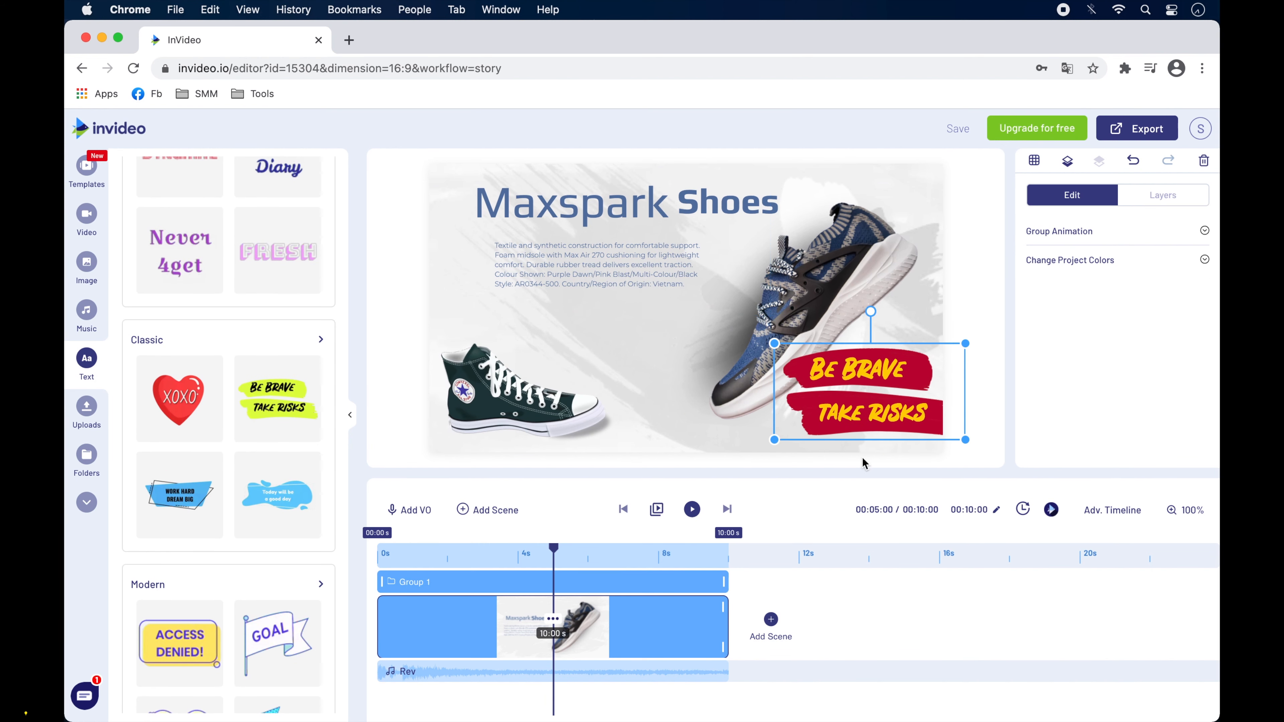
Replace the "Be Brave" text with "120 €" and delete the "Take Risks" banner beneath it
click(884, 385)
key(super+a)
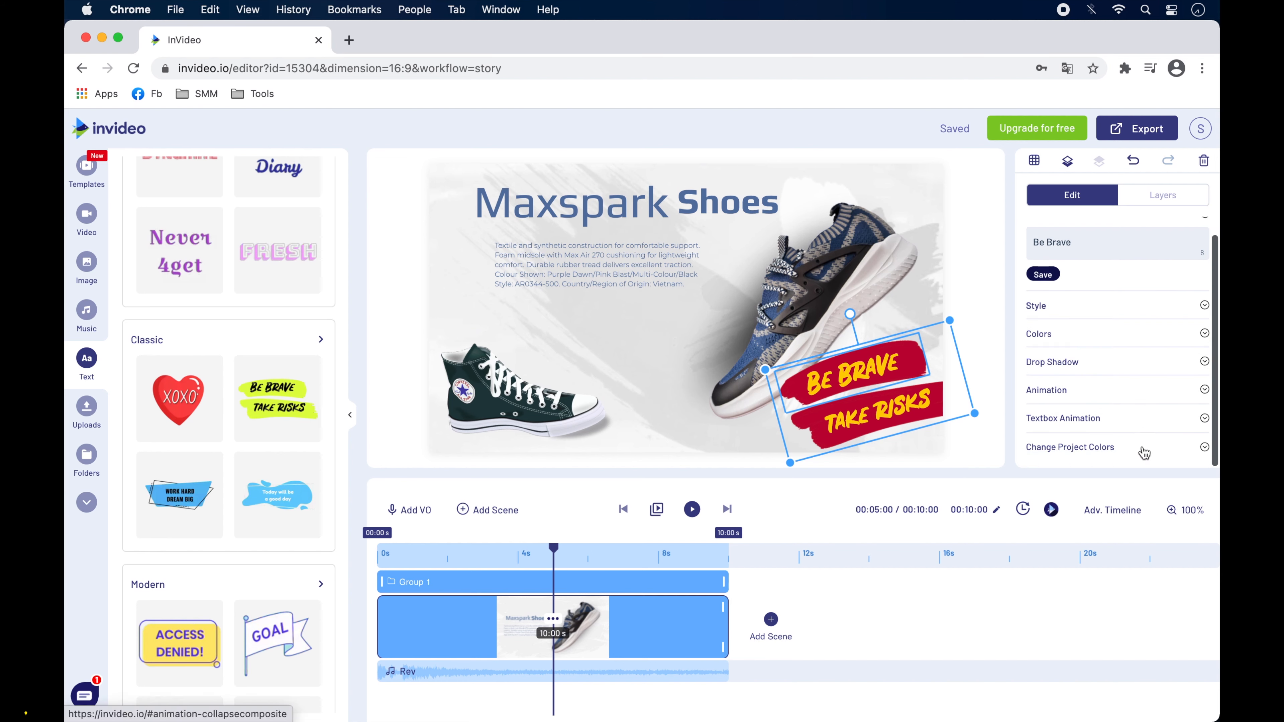
text(120 €)
click(876, 419)
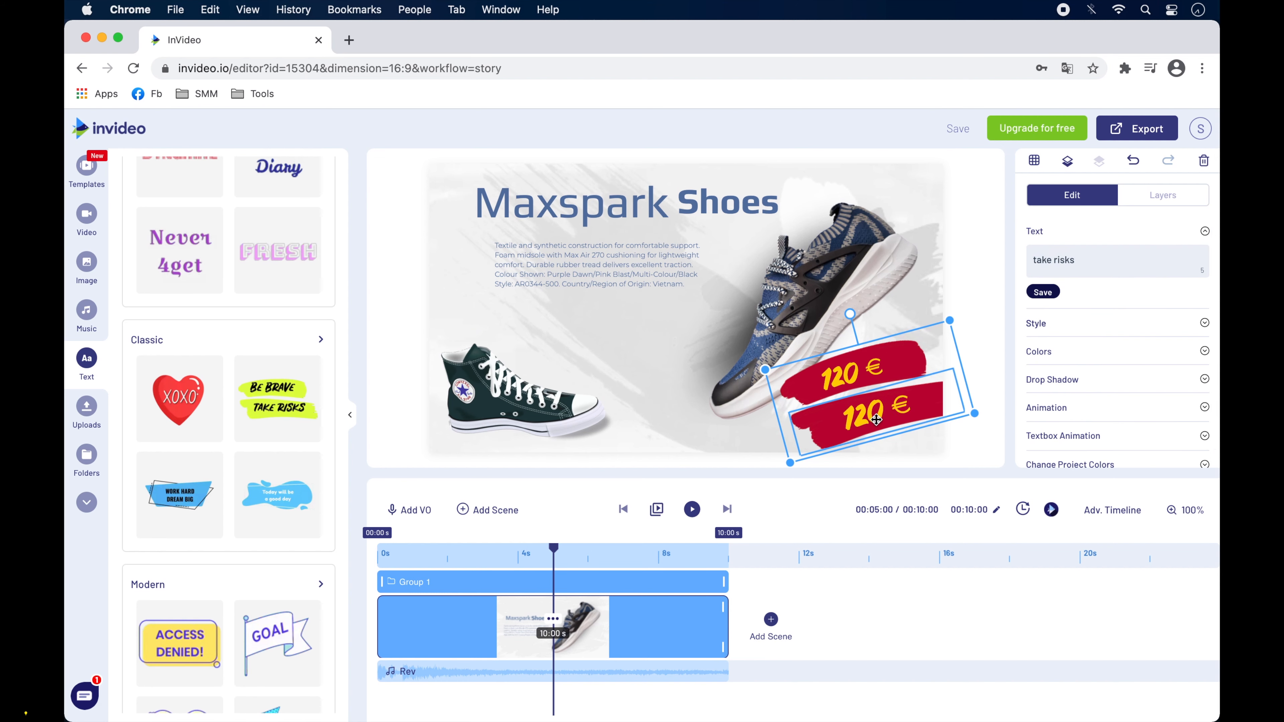
click(1204, 160)
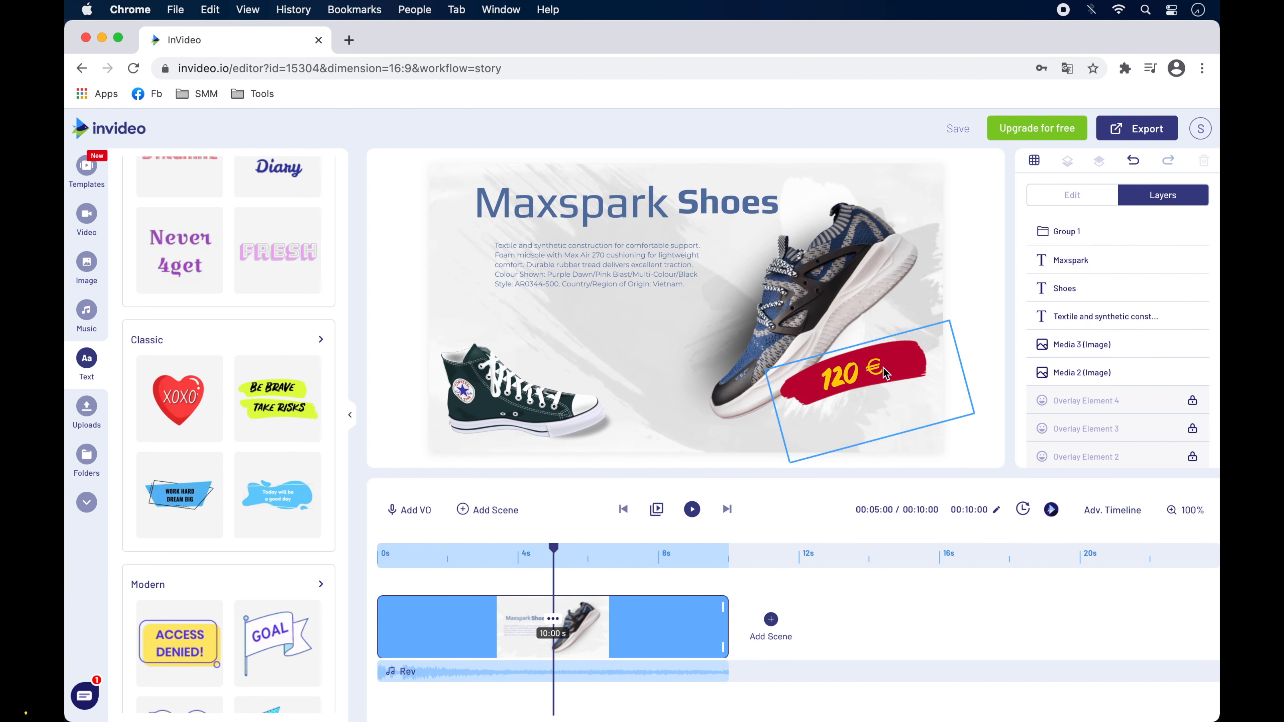
Change the price banner's box color to blue and its "120 €" text to dark brown
click(1199, 349)
click(1199, 349)
click(1036, 322)
drag(1157, 461, 1127, 465)
click(1036, 272)
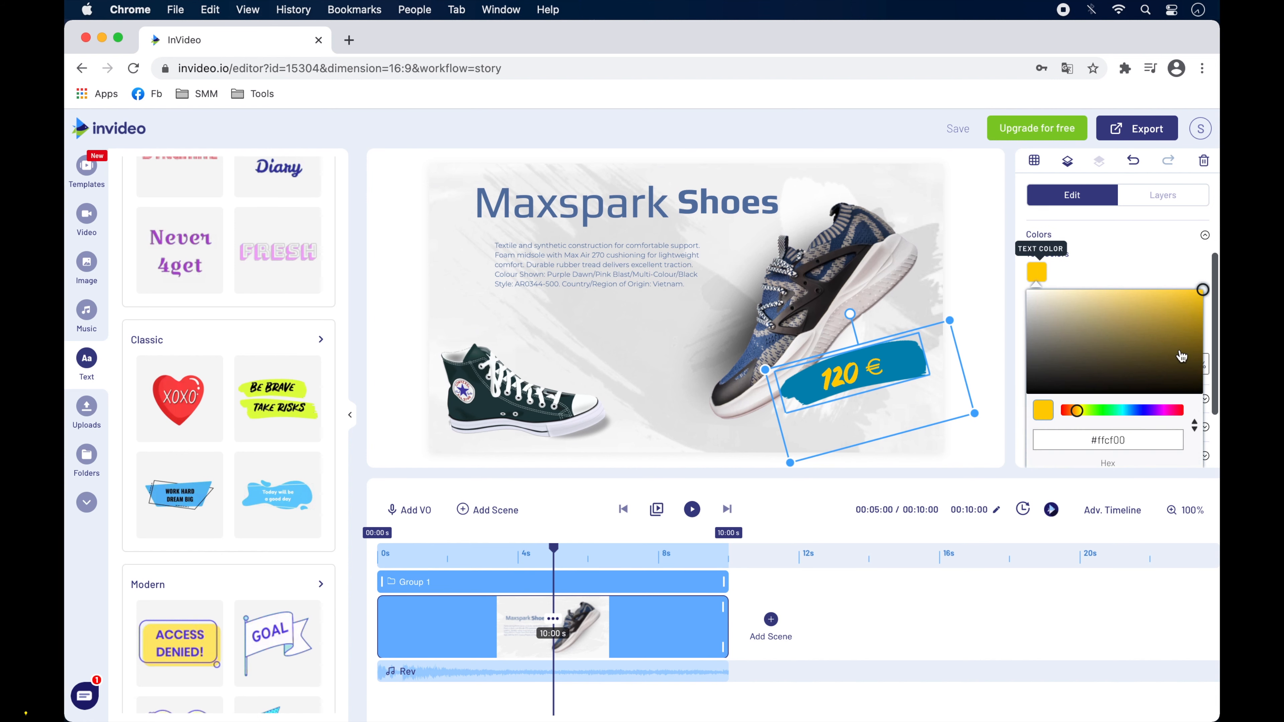
click(1044, 407)
click(1176, 266)
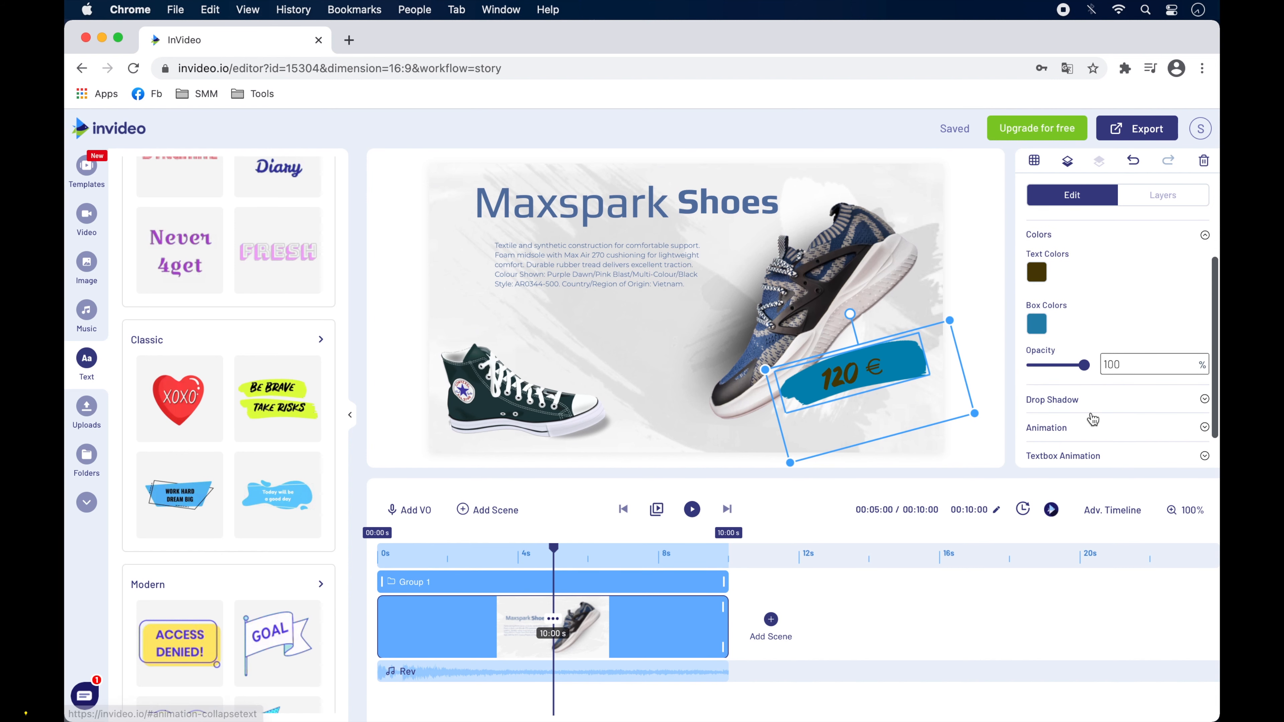
Open the animation settings of the "120 €" text and play the scene to preview its entrance
scroll(1112, 399, down, 1)
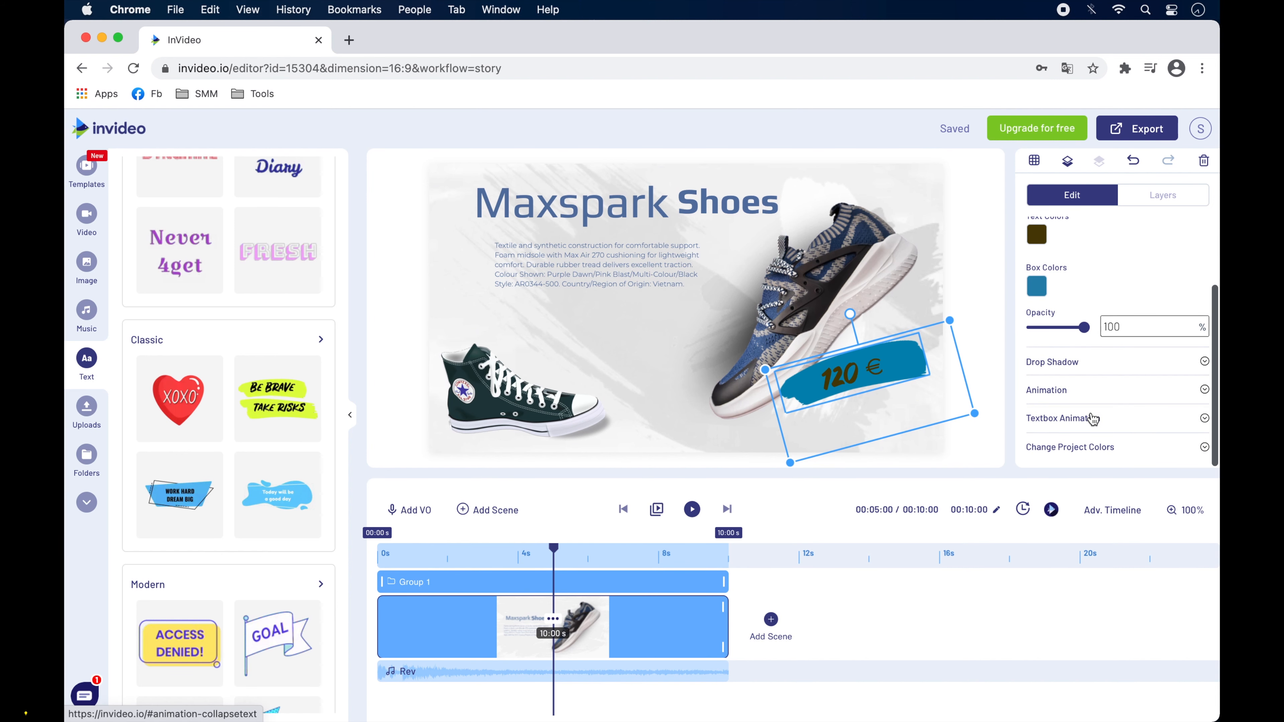
click(1204, 397)
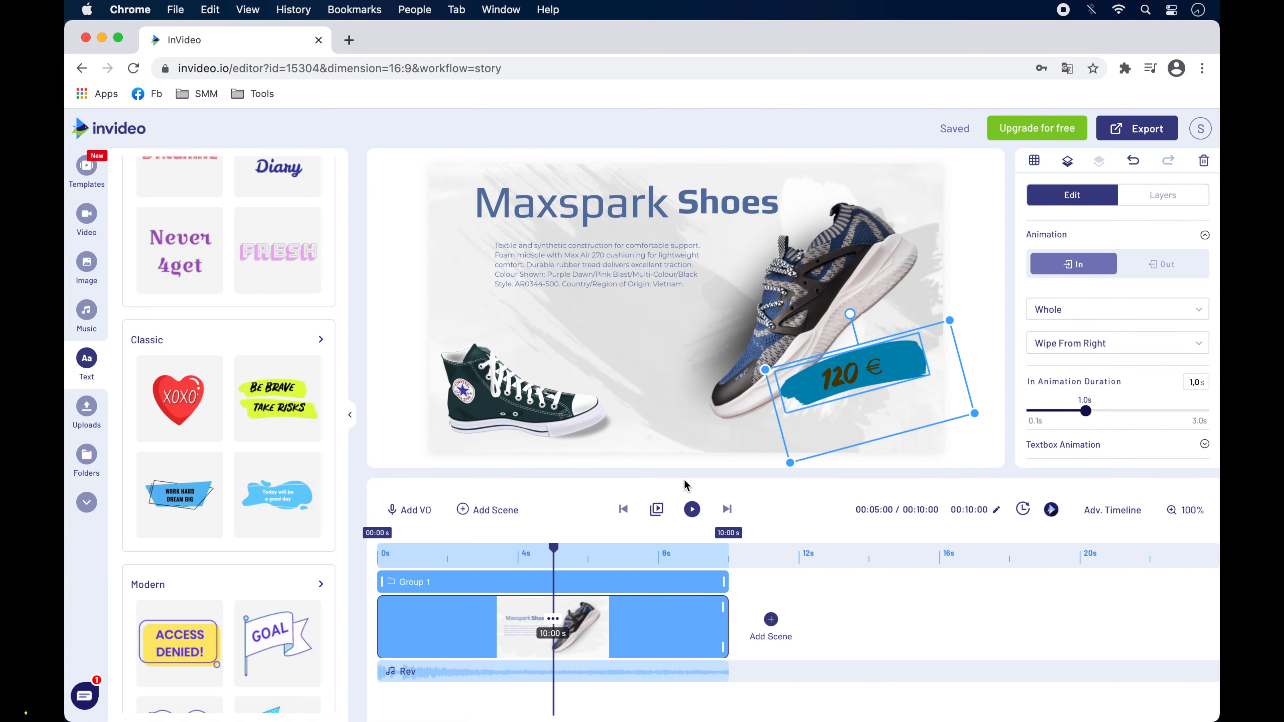
click(692, 509)
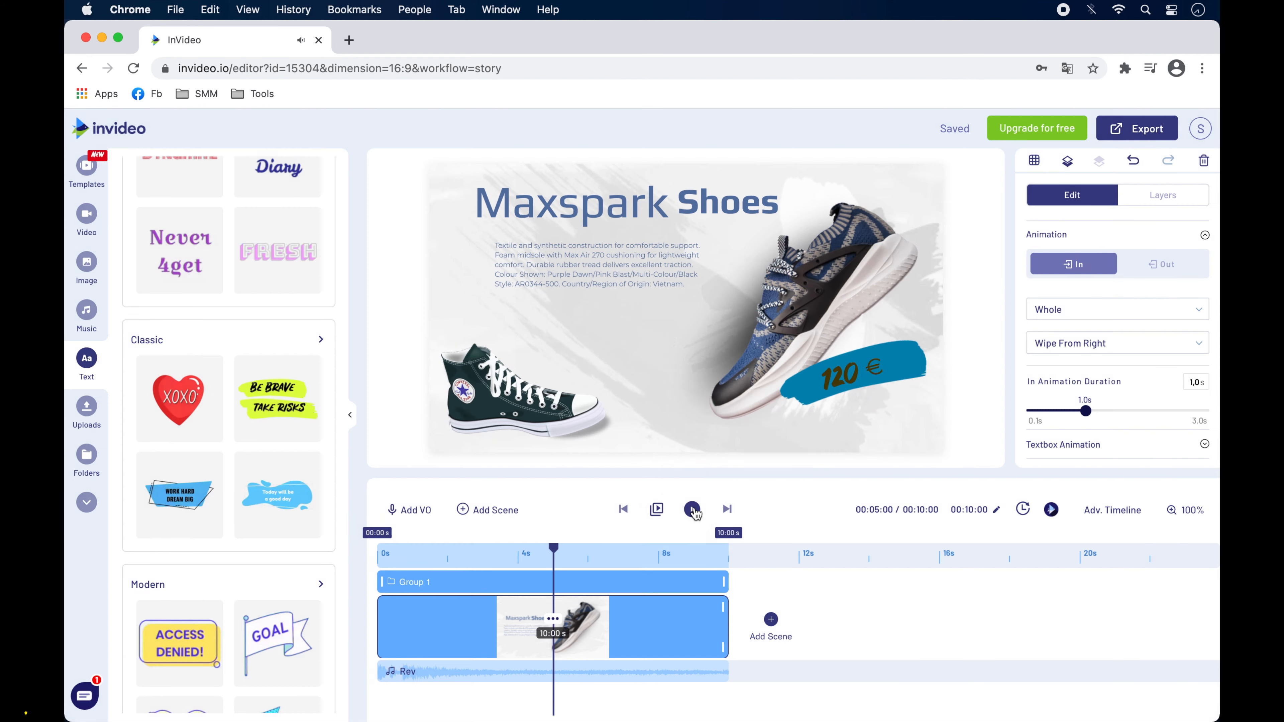
click(693, 509)
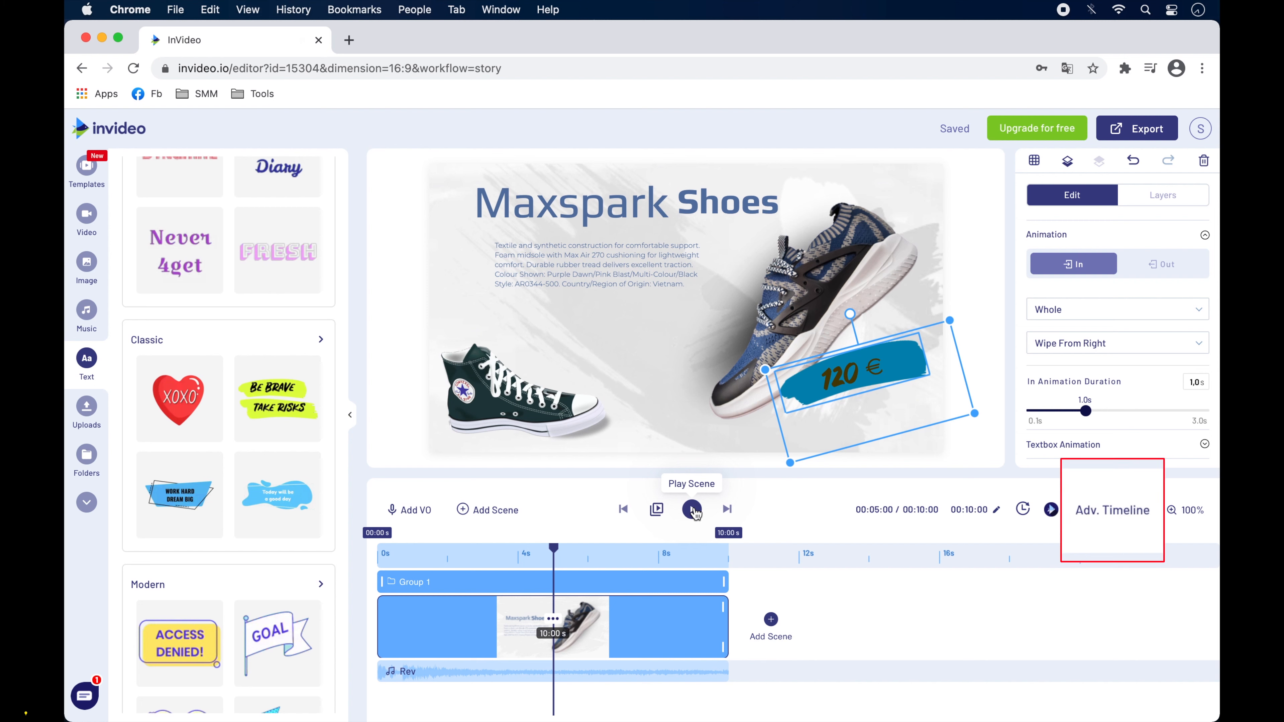
Delay the price banner group's start to 04:50 s in the advanced timeline and preview the scene
click(1107, 512)
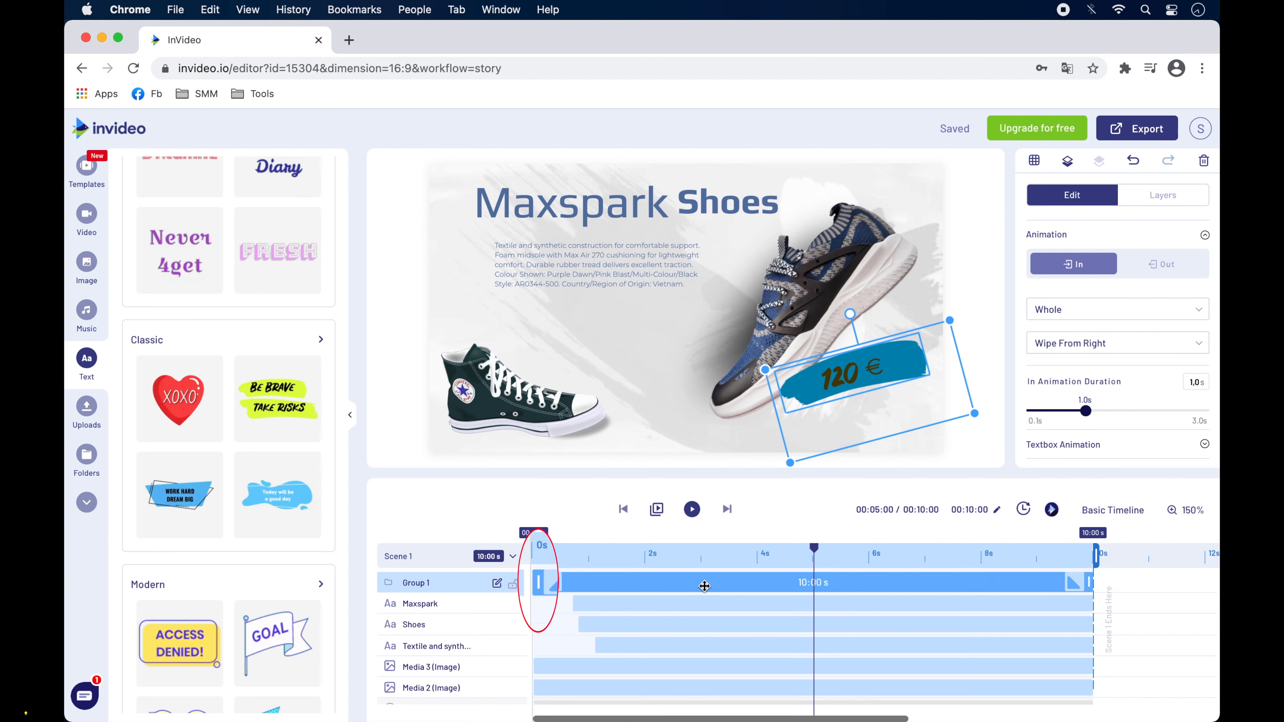
drag(538, 577, 789, 583)
click(692, 509)
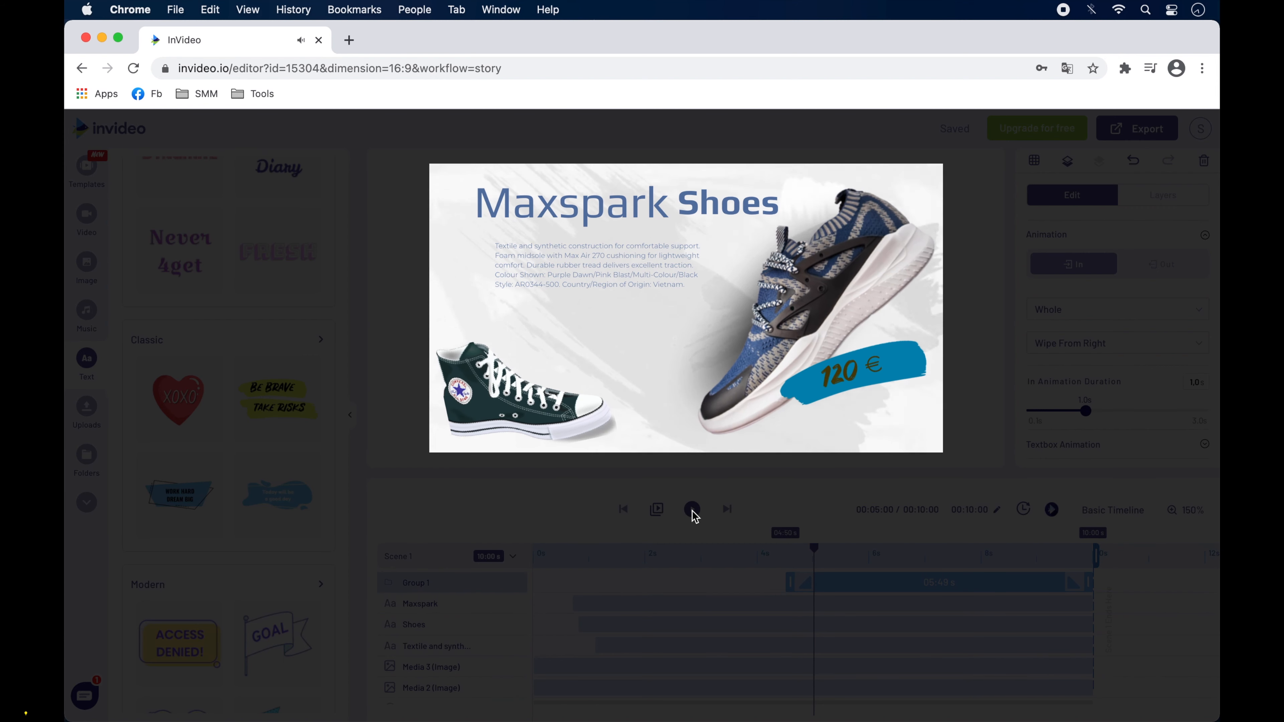
click(693, 511)
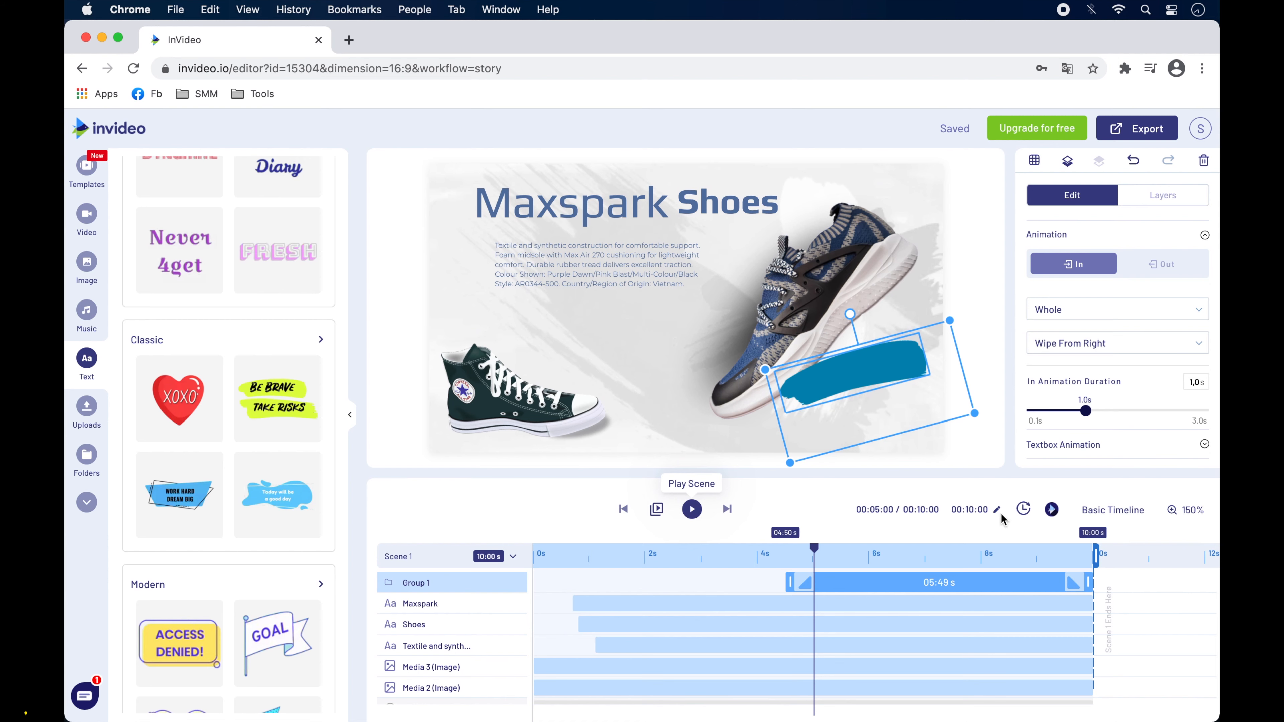
click(1110, 518)
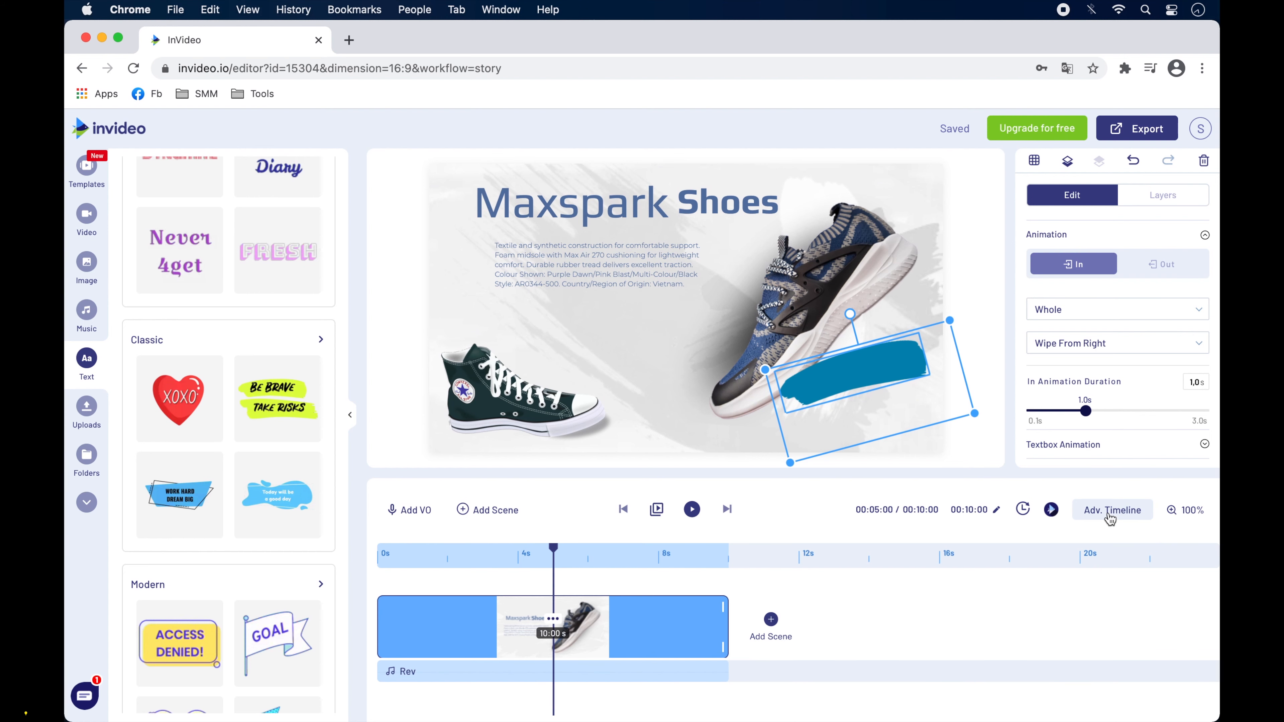
Export the video at the default 720p resolution and download the version with watermark
click(1154, 130)
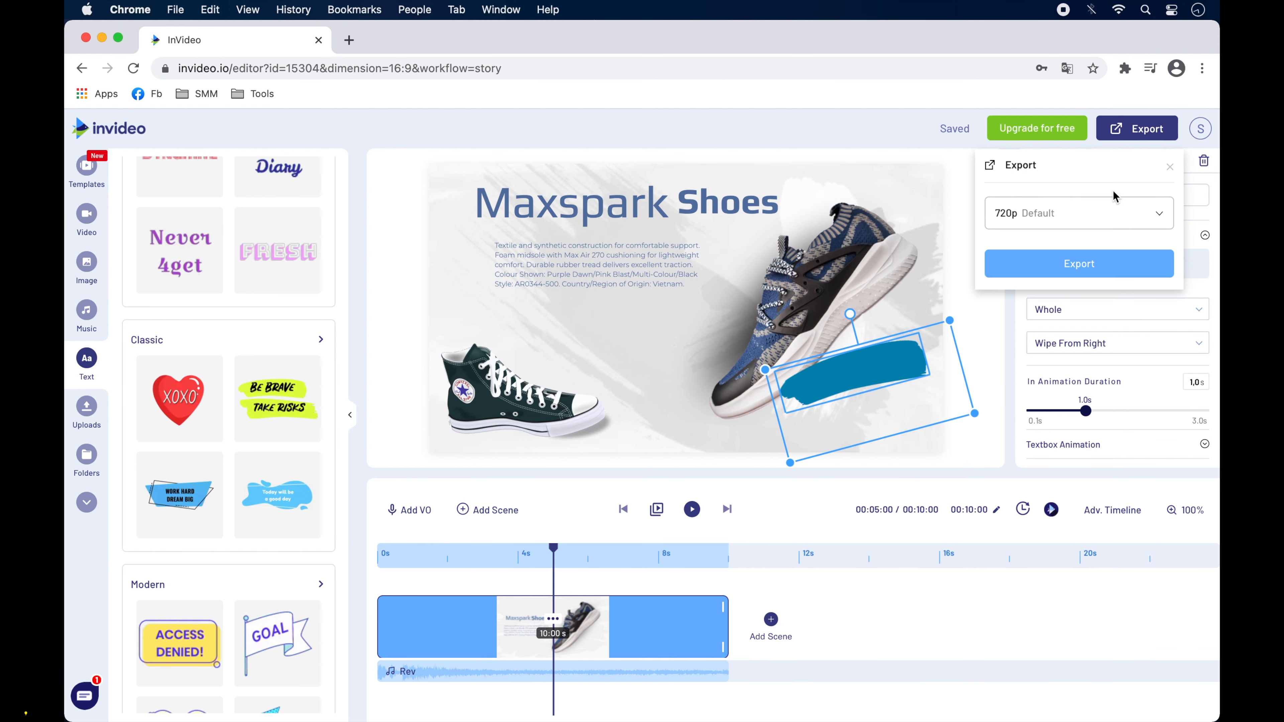
click(1087, 267)
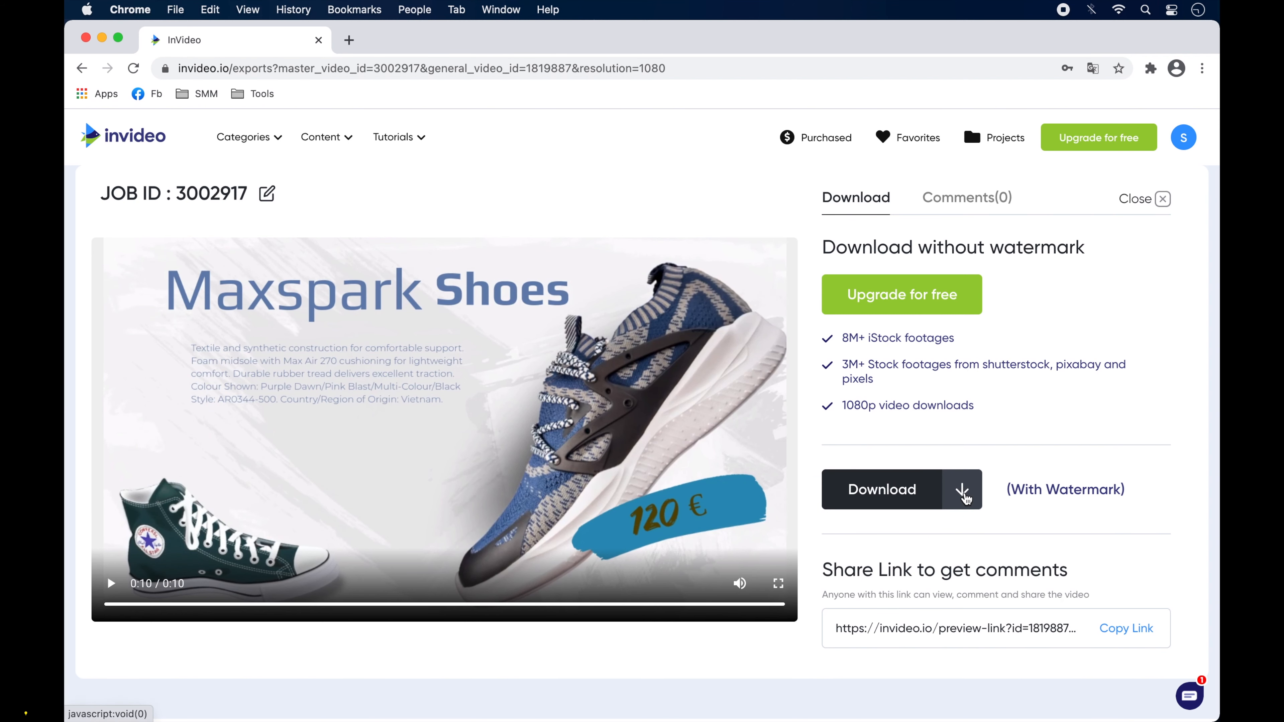
click(963, 489)
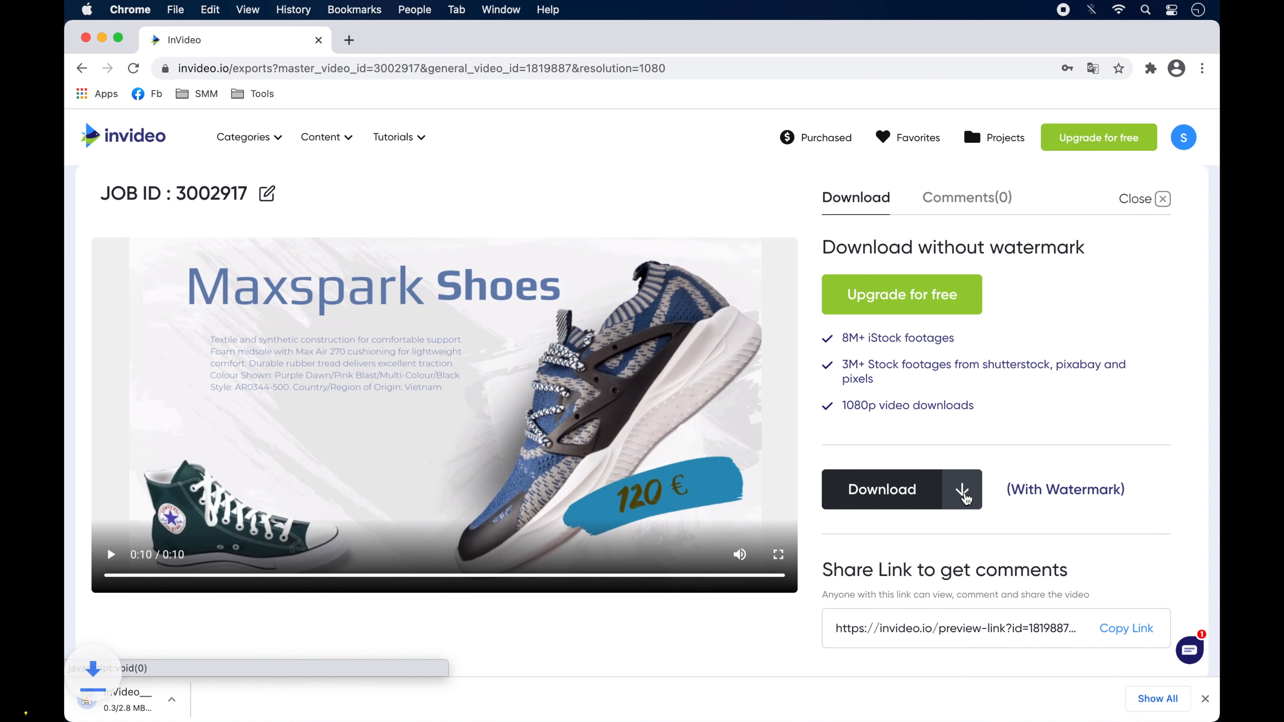